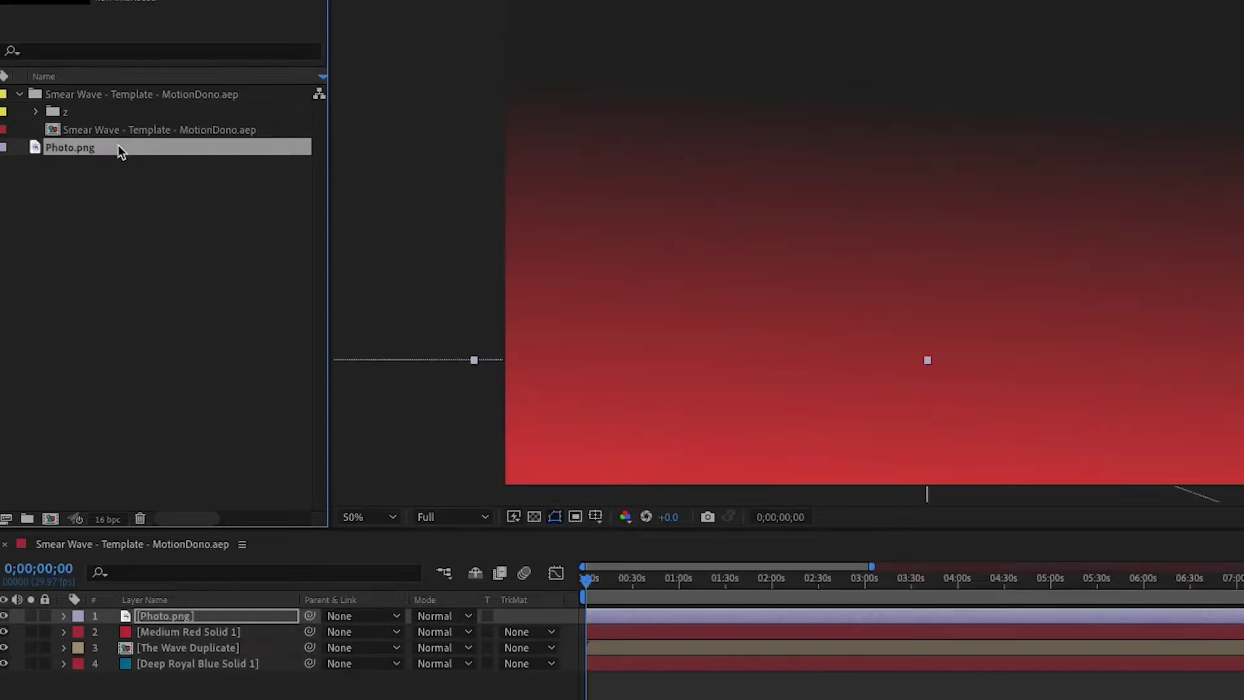
Place Photo.png in the template composition and open The Wave Duplicate down through its nested Image Color Here composition.
drag(119, 147, 585, 371)
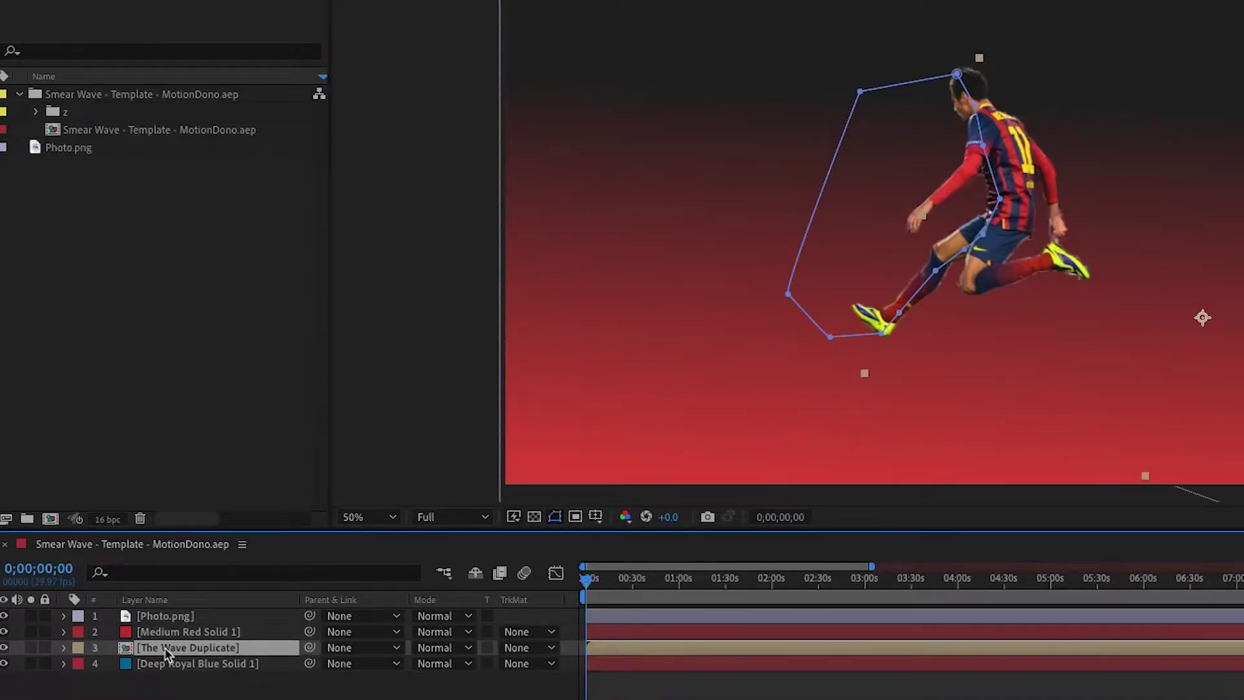
double_click(164, 647)
double_click(186, 616)
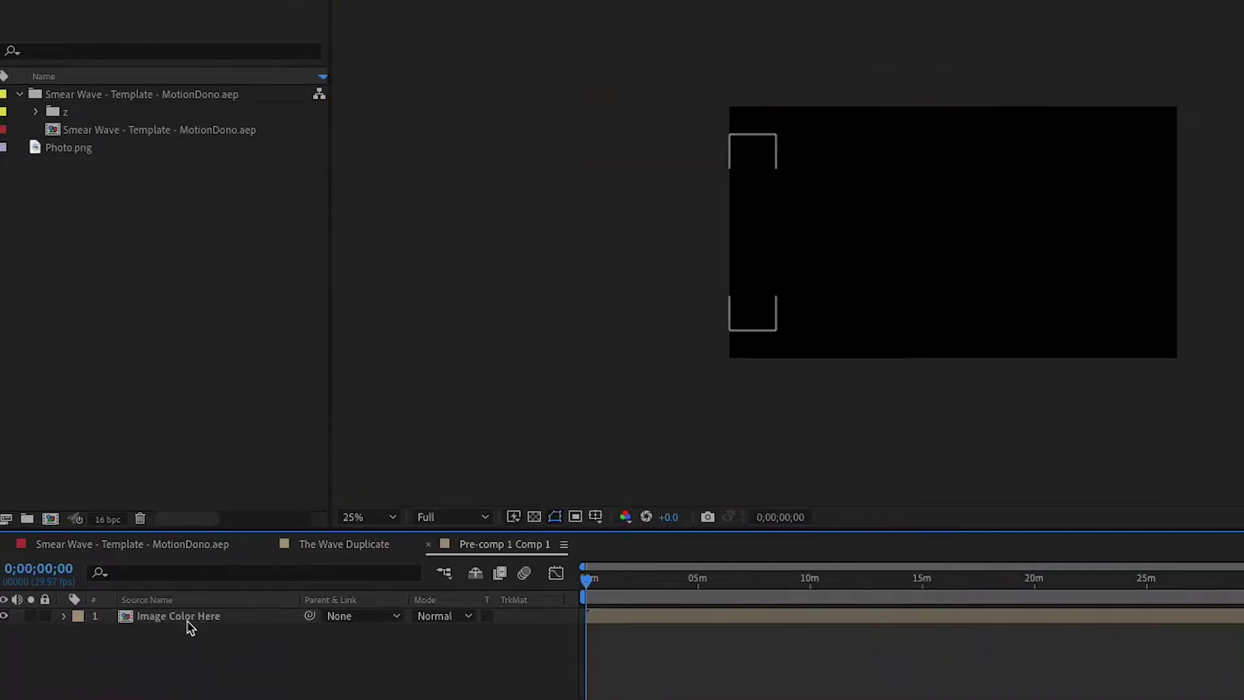
double_click(186, 620)
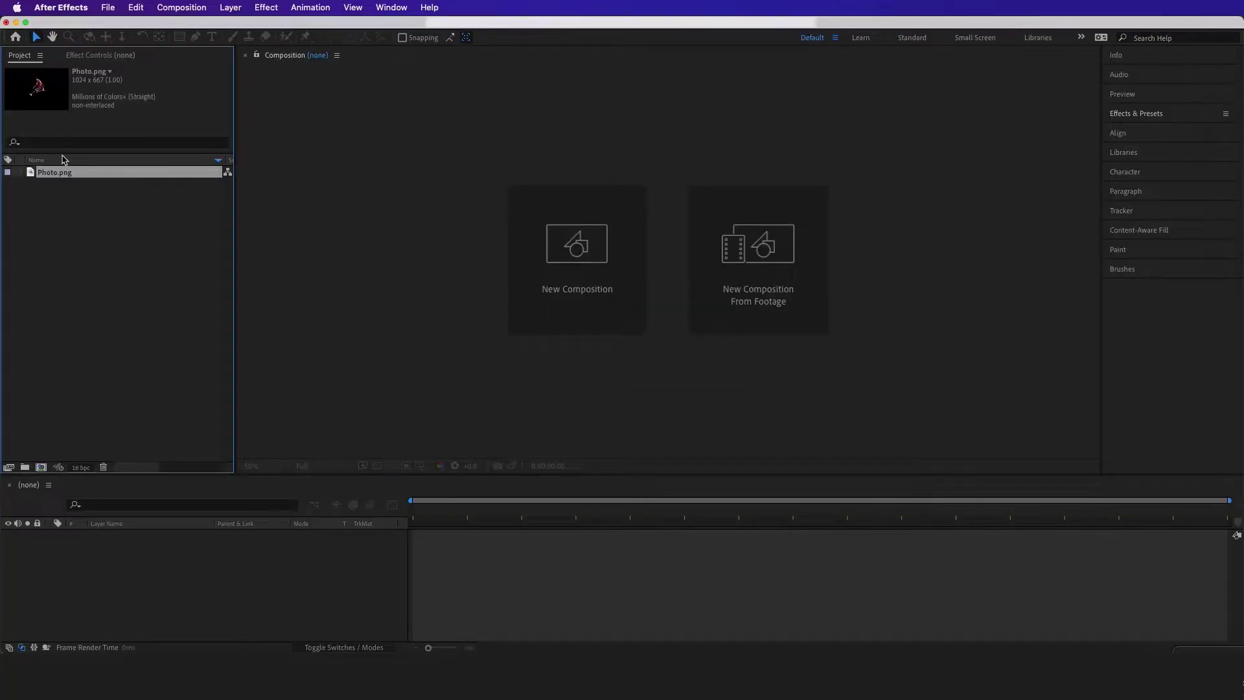
Create a new composition from the Photo.png footage.
drag(60, 173, 43, 474)
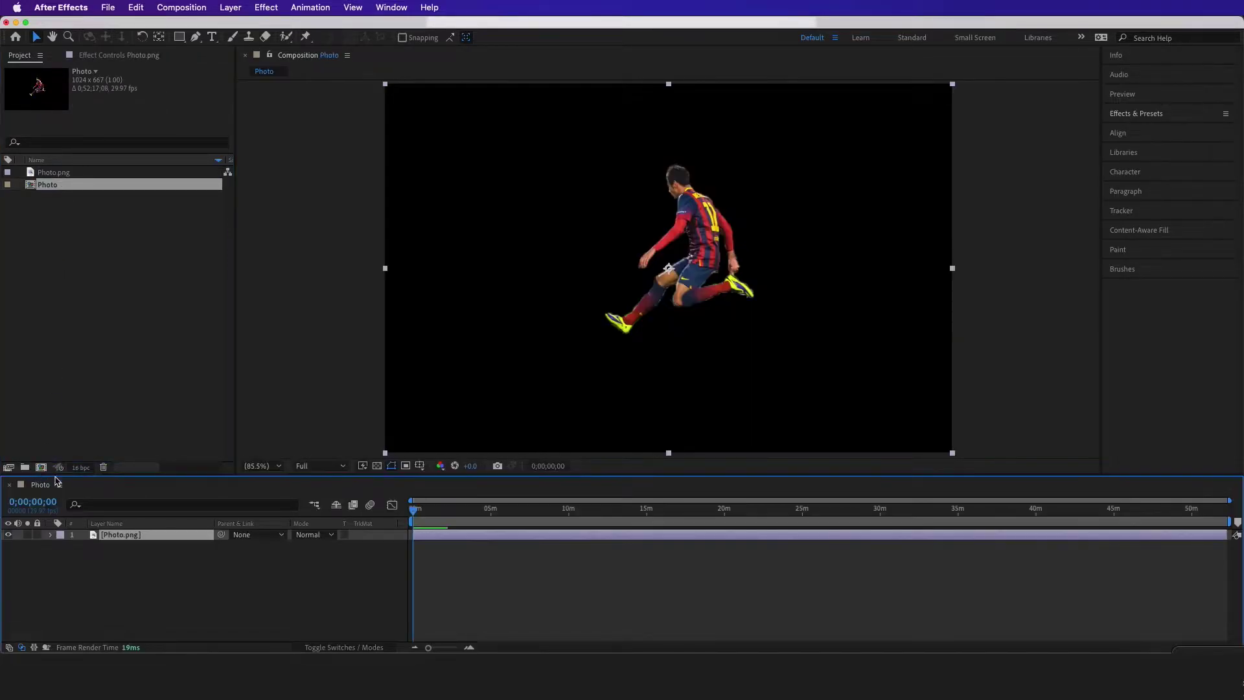
drag(729, 281, 587, 289)
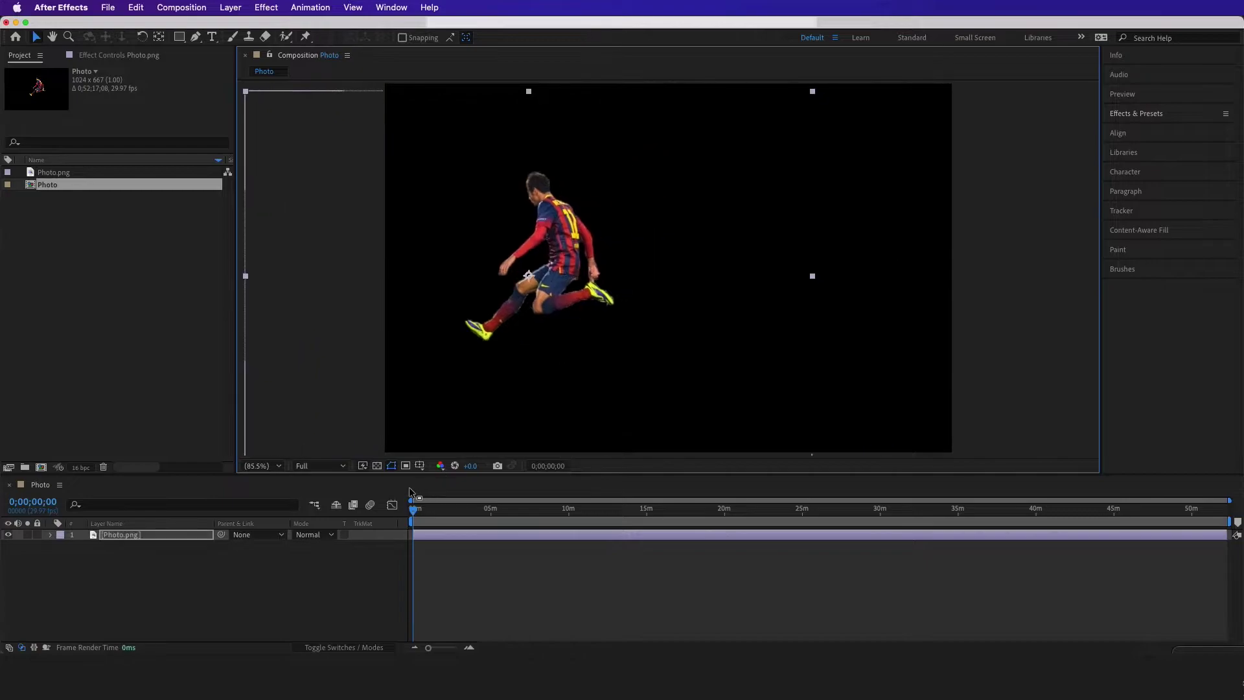
key(super+z)
click(376, 466)
click(377, 467)
Duplicate the Photo.png layer and pre-compose the upper copy as 1, moving all attributes into the new composition.
click(180, 540)
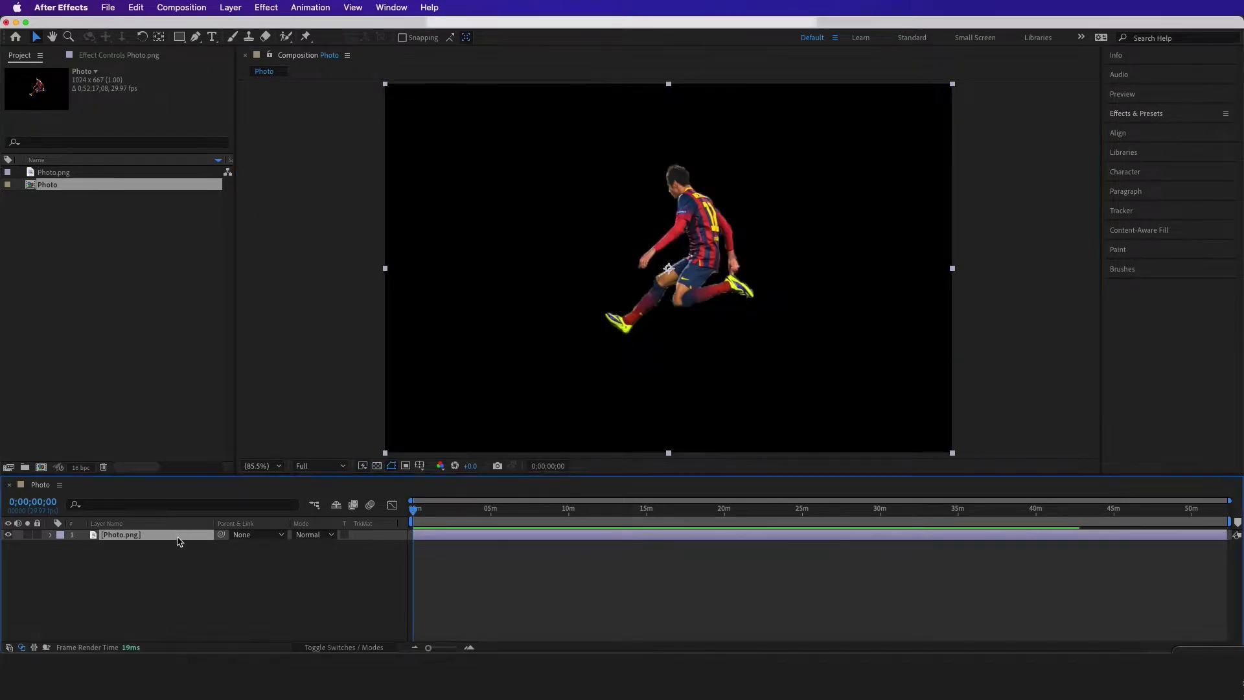
key(super+d)
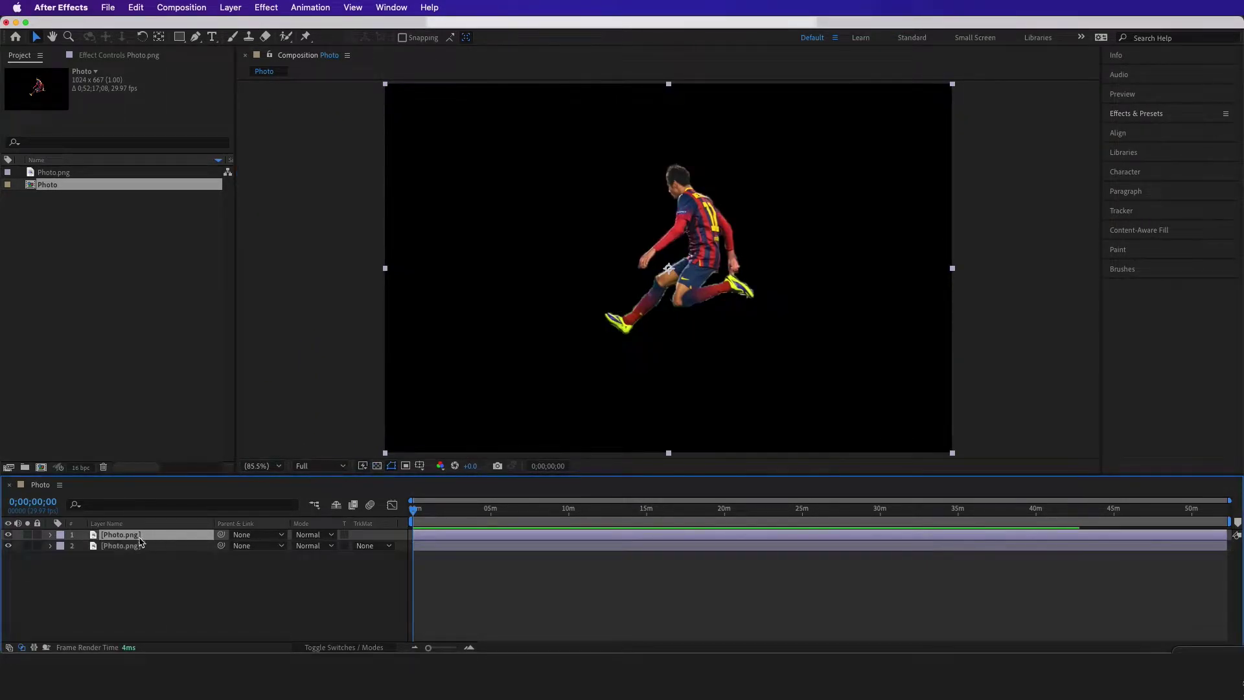
right_click(154, 539)
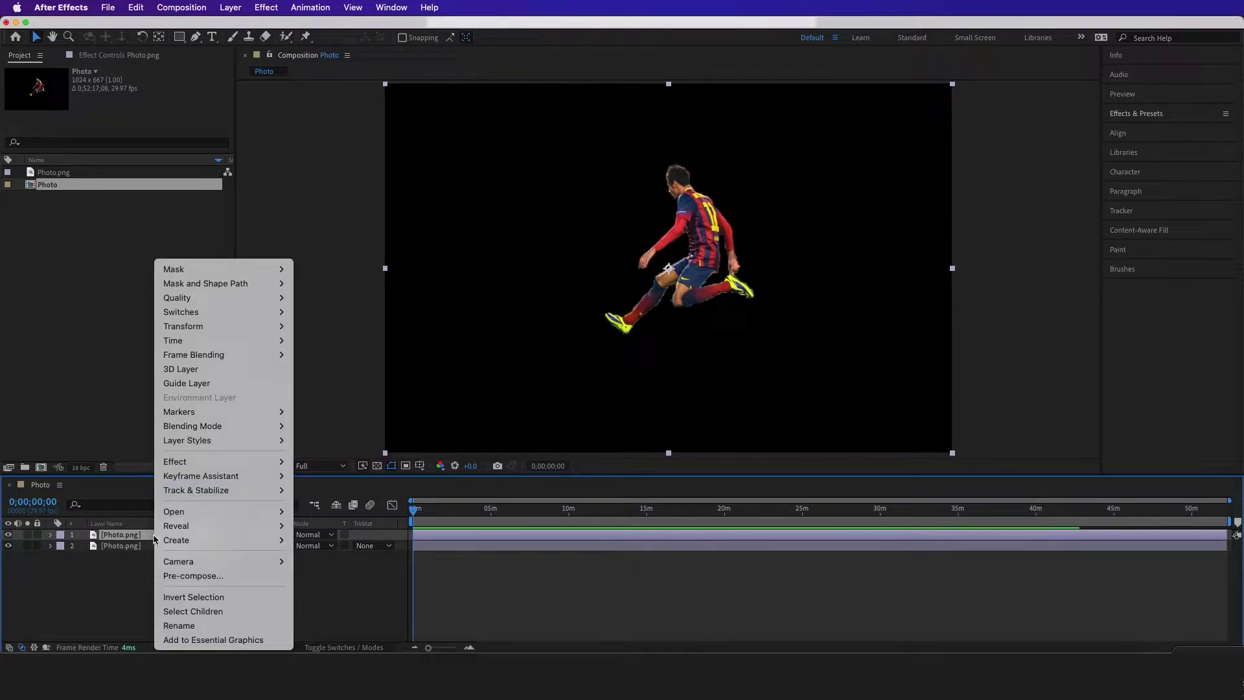
click(193, 575)
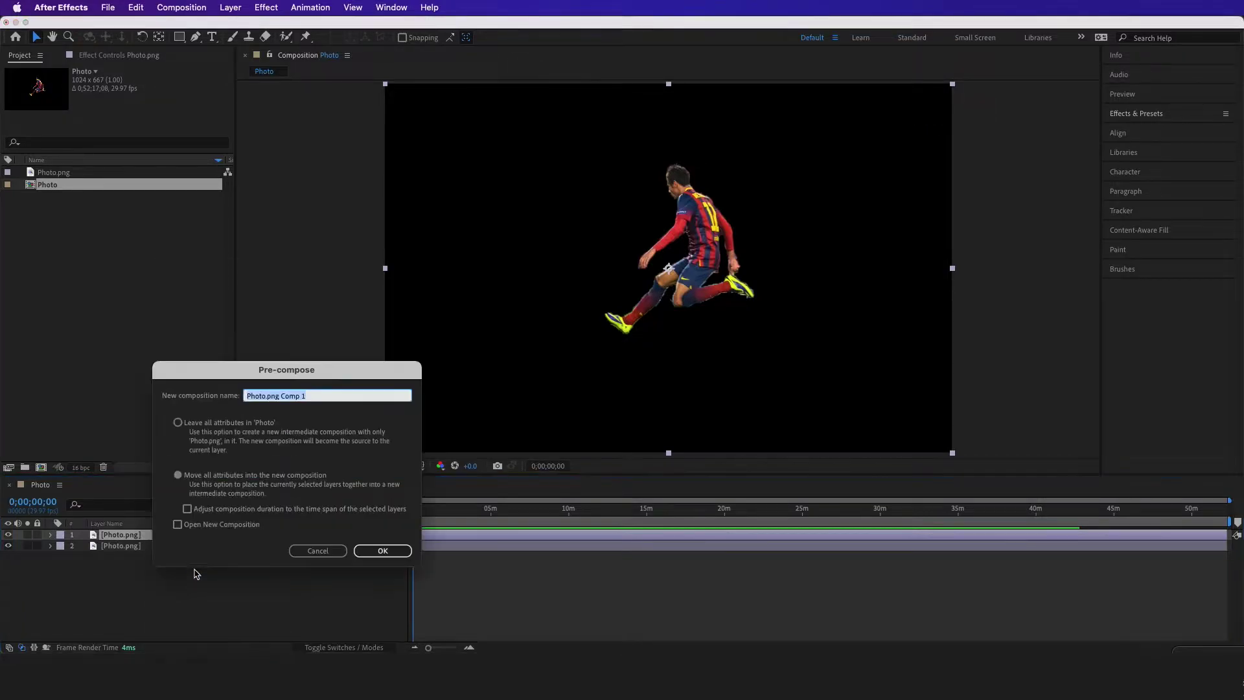
text(1)
click(382, 550)
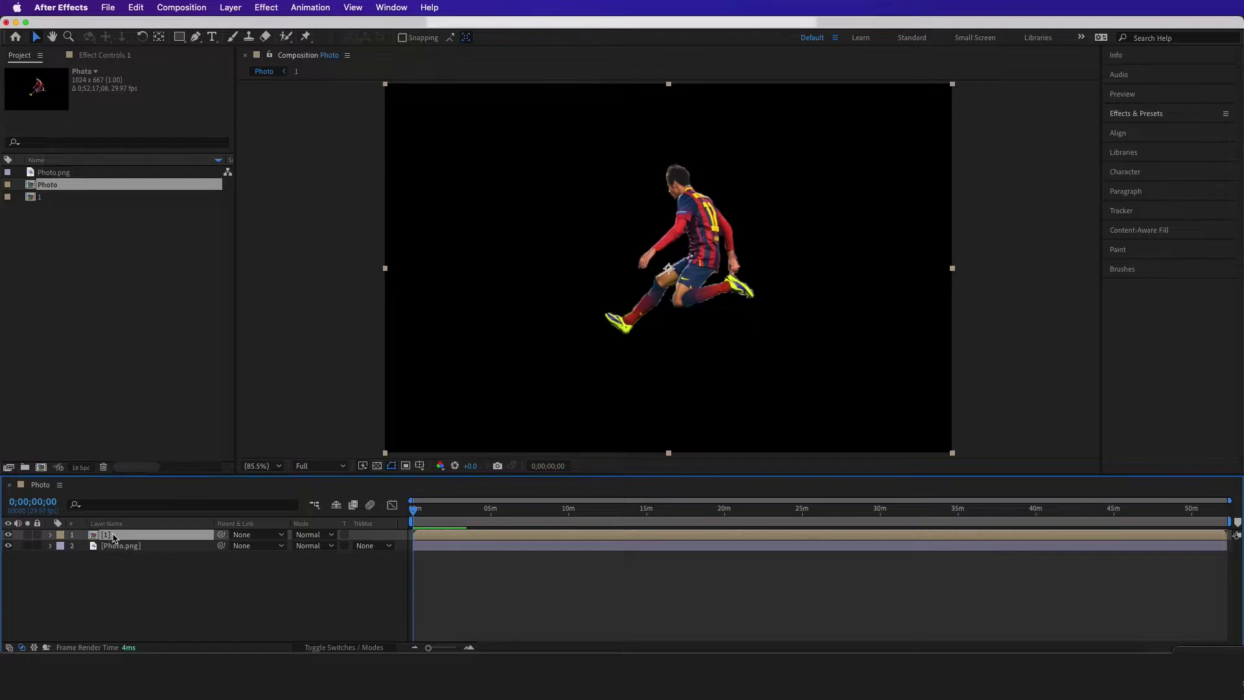
Open composition 1 and pre-compose its Photo.png layer, keeping the default name Photo.png Comp 1.
double_click(117, 536)
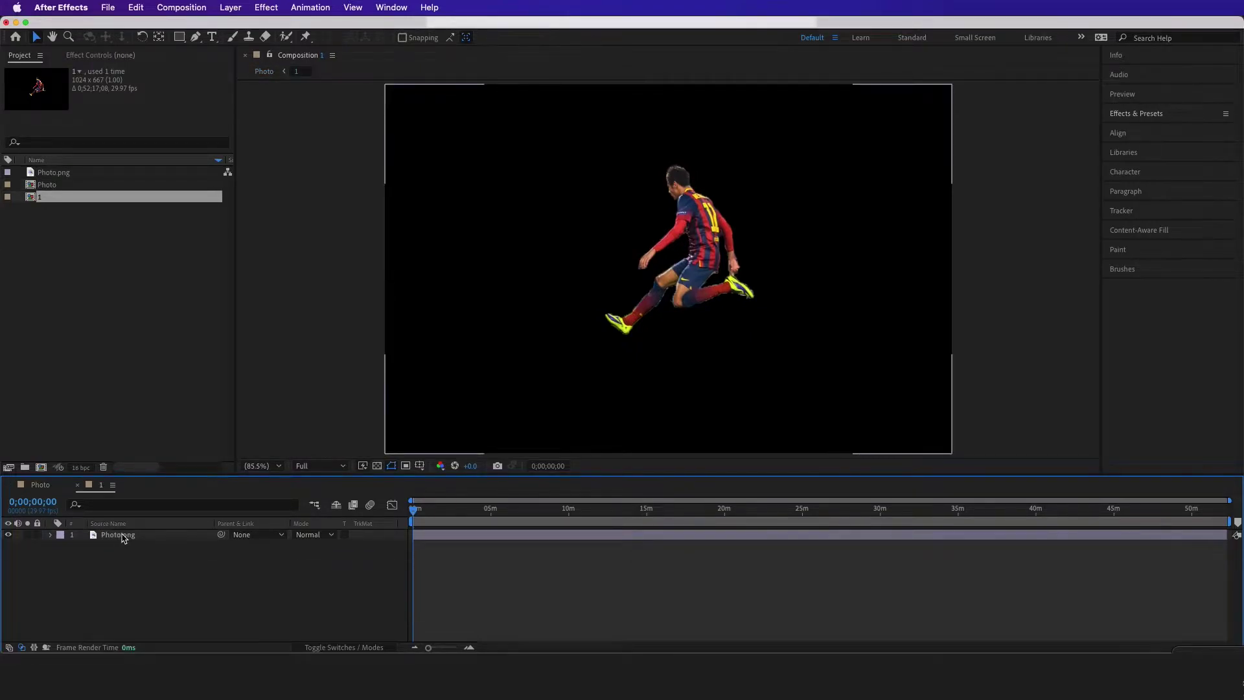
click(124, 537)
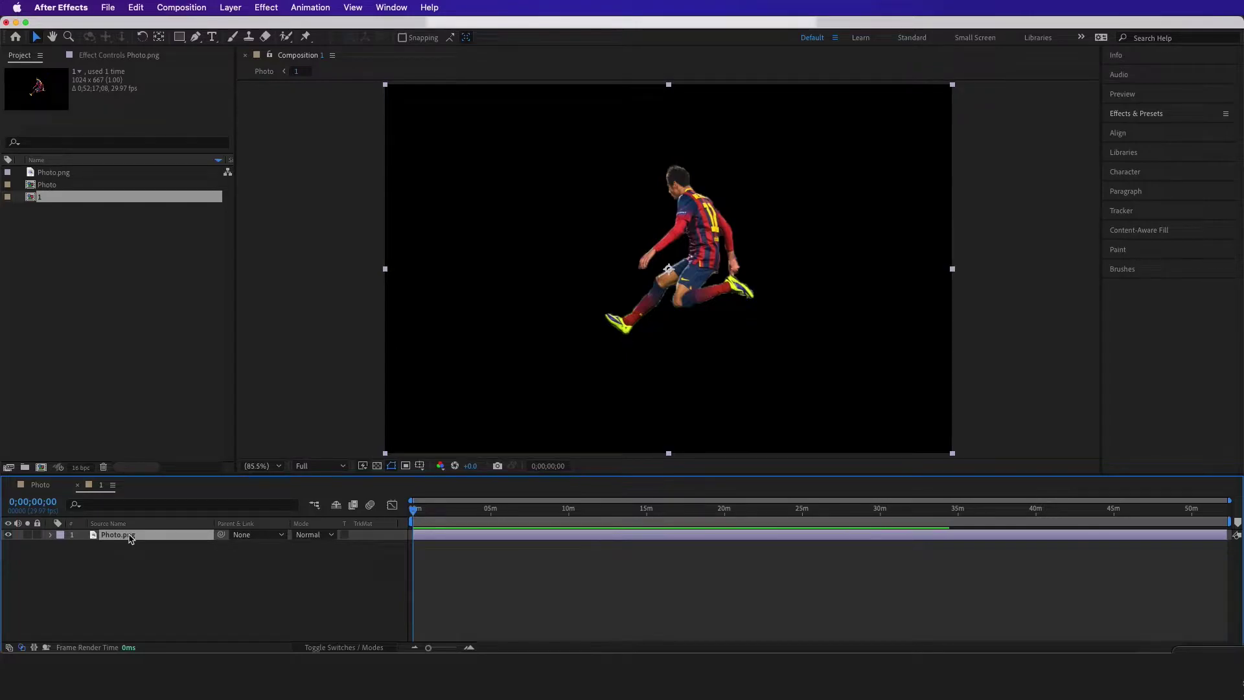
right_click(130, 538)
click(166, 574)
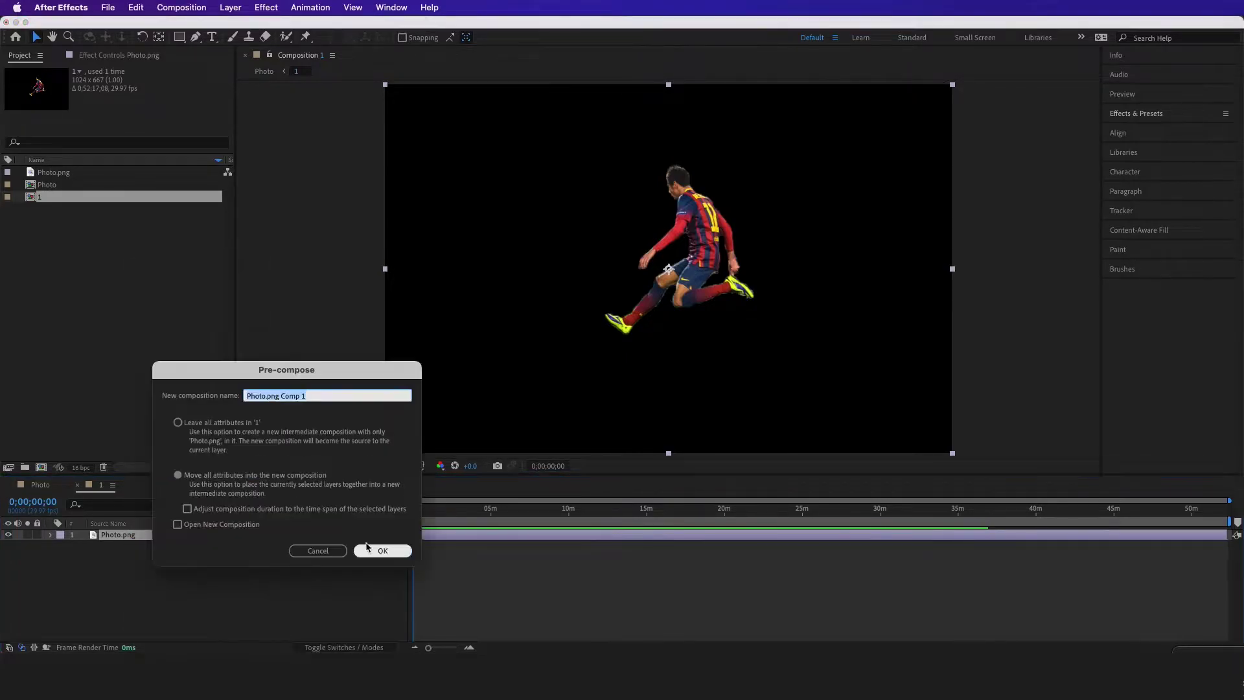
click(368, 549)
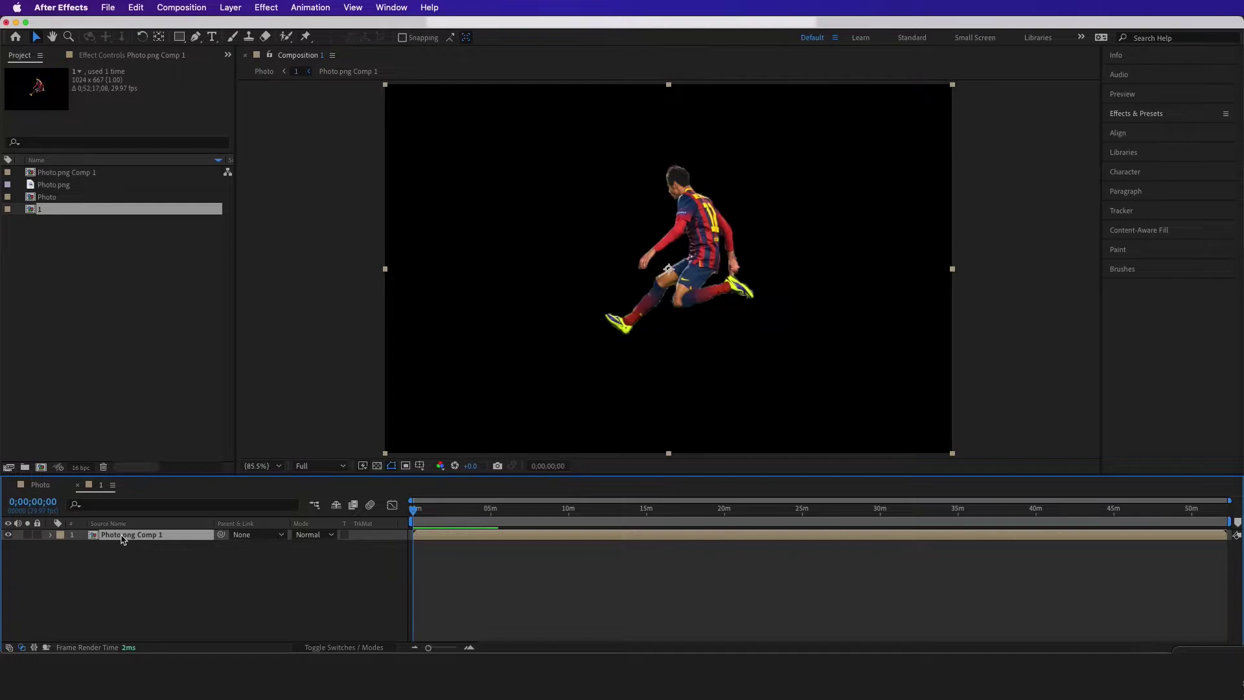
Open Photo.png Comp 1 and set the composition size to 200 px wide by 1080 px high.
double_click(123, 536)
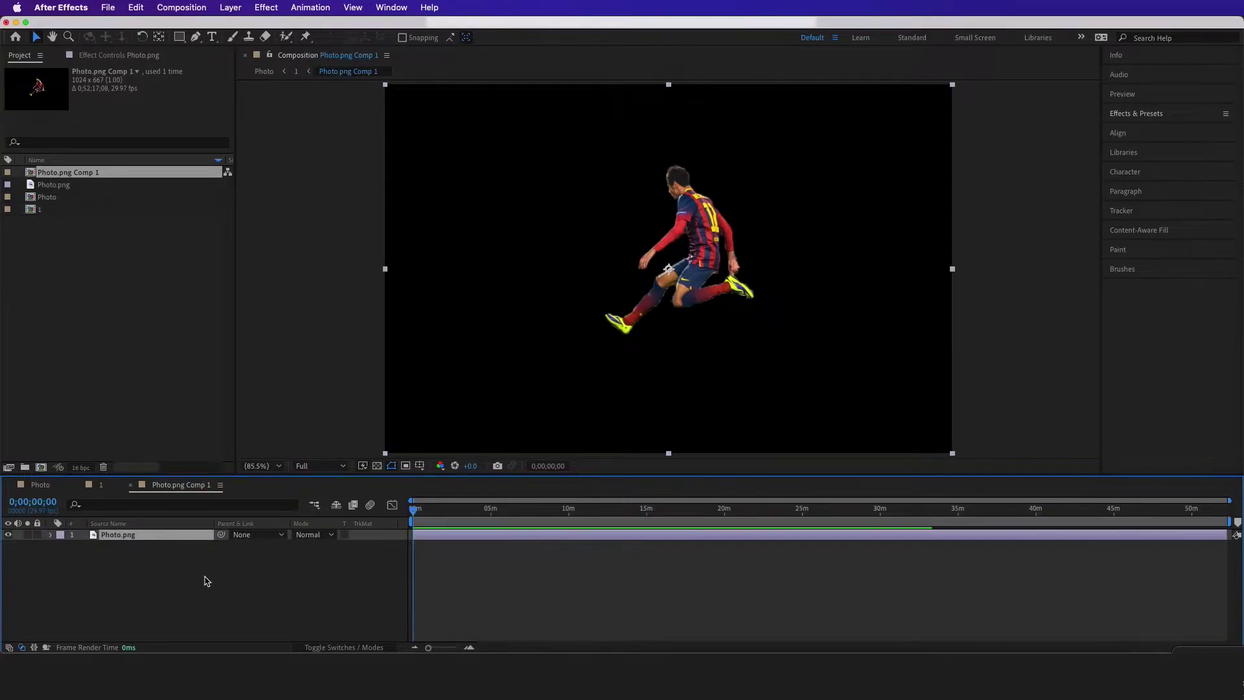
click(203, 581)
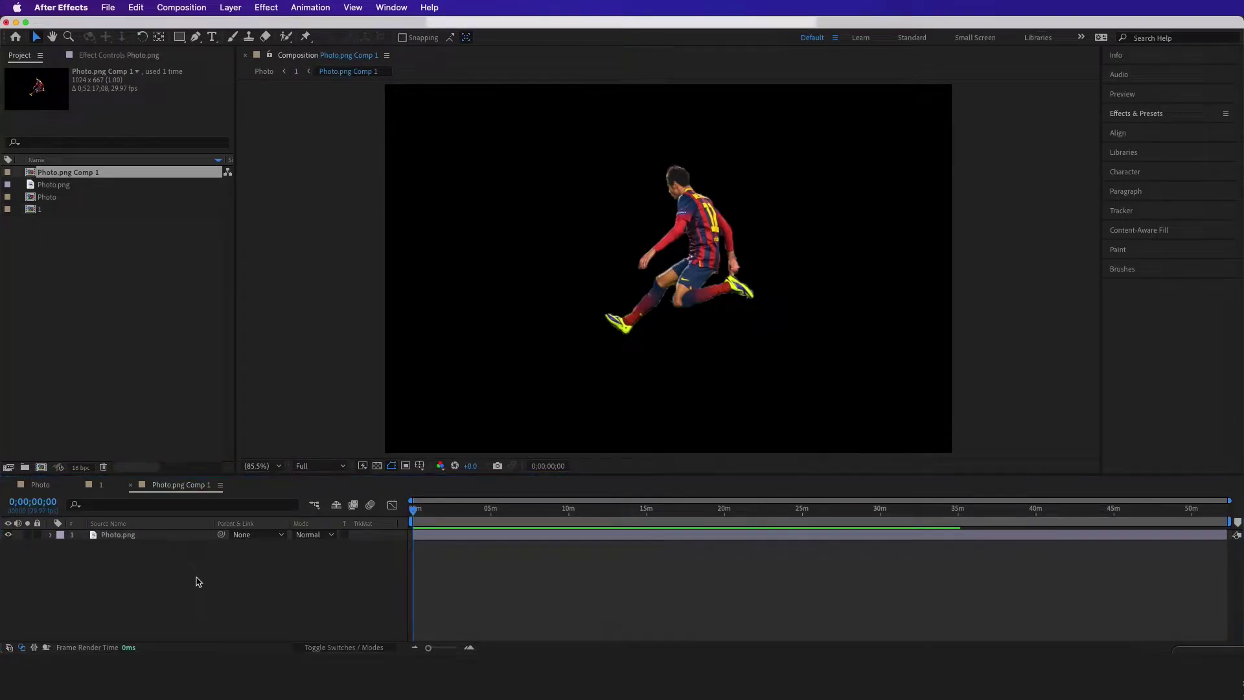
key(super+k)
drag(697, 361, 694, 361)
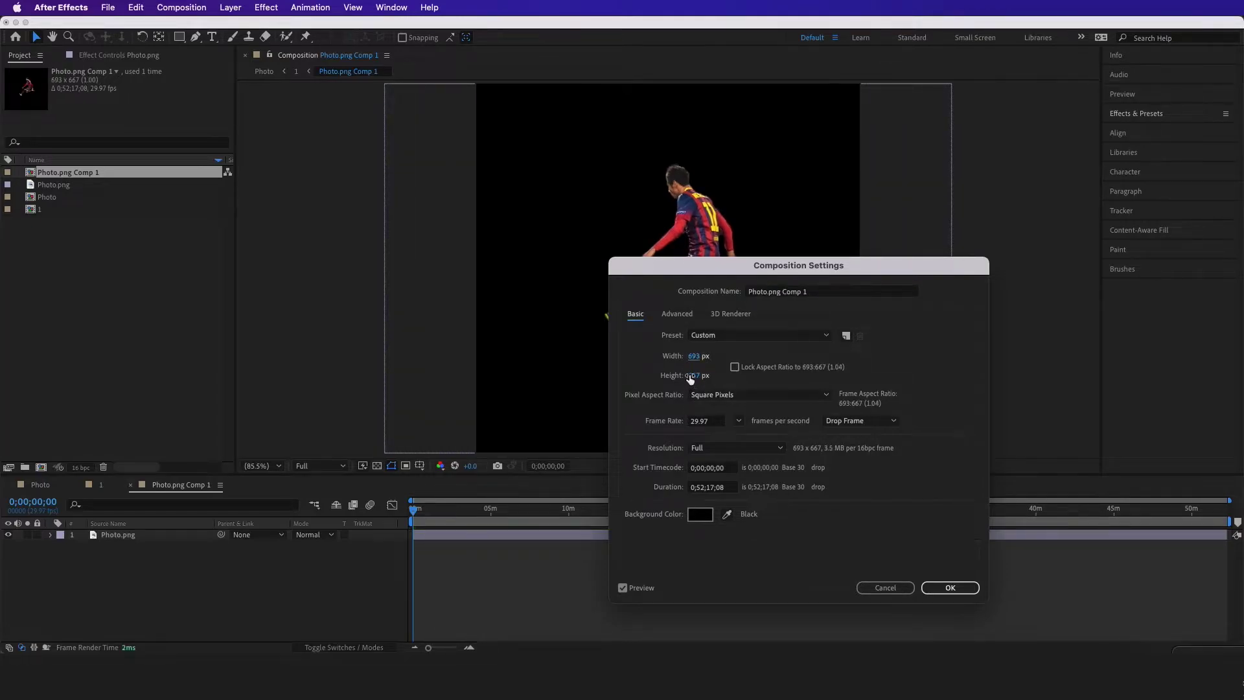
click(696, 362)
text(200)
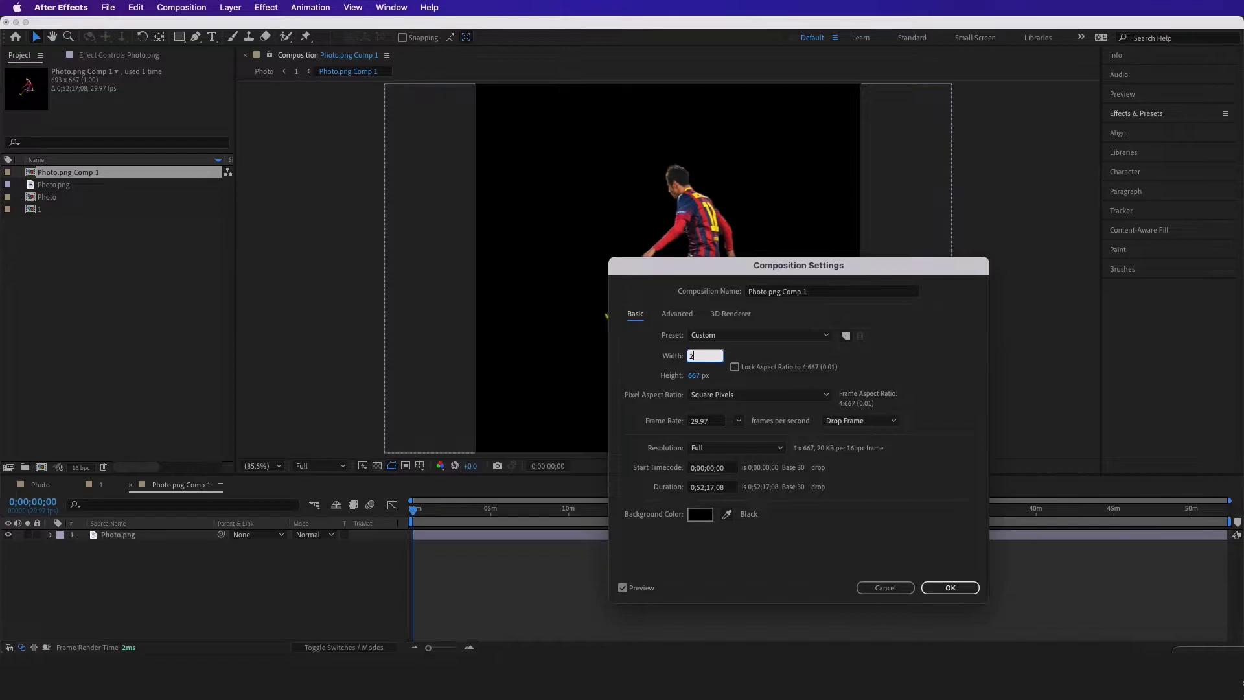
click(695, 378)
text(1080)
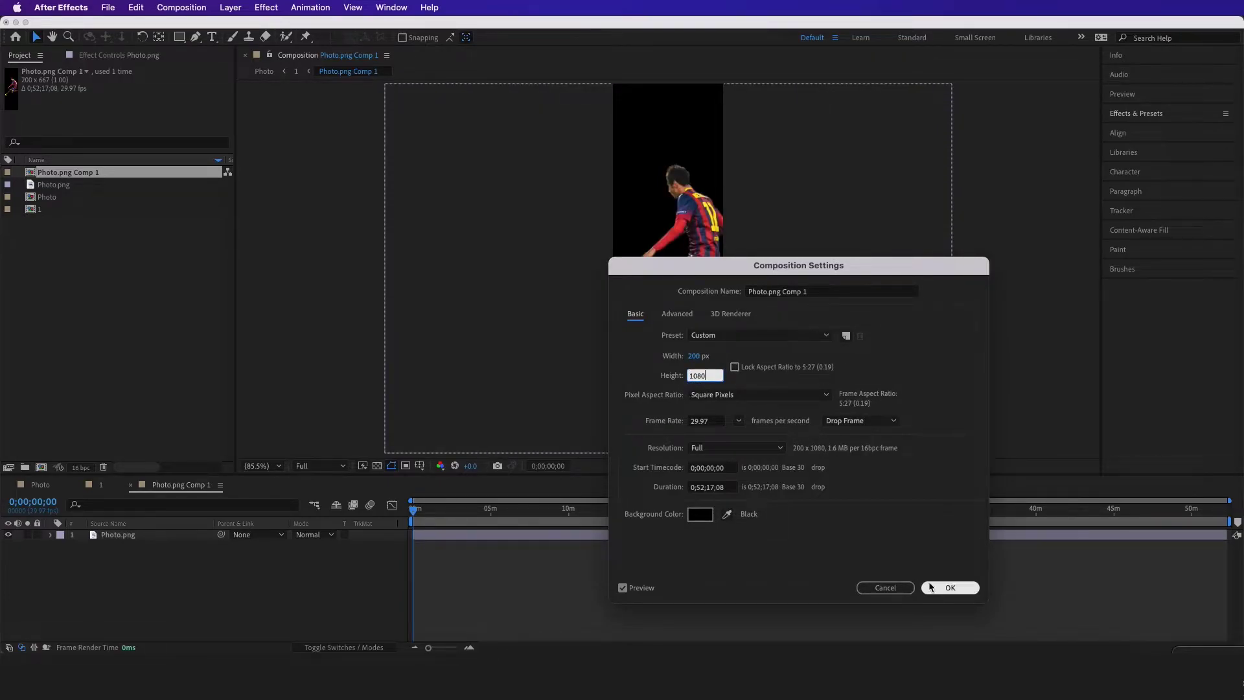
click(950, 587)
Enlarge, rotate and reposition the photo so the player's upper body fills the narrow composition.
scroll(686, 295, down, 1)
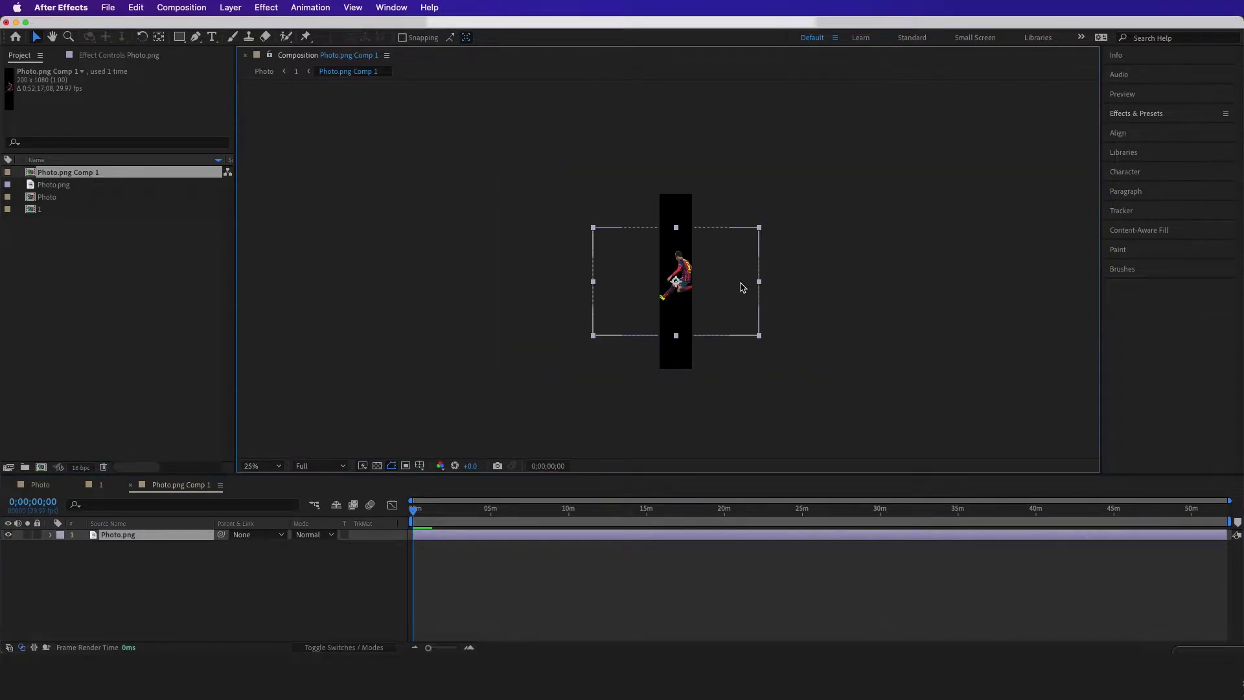
drag(755, 283, 844, 382)
key(super+z)
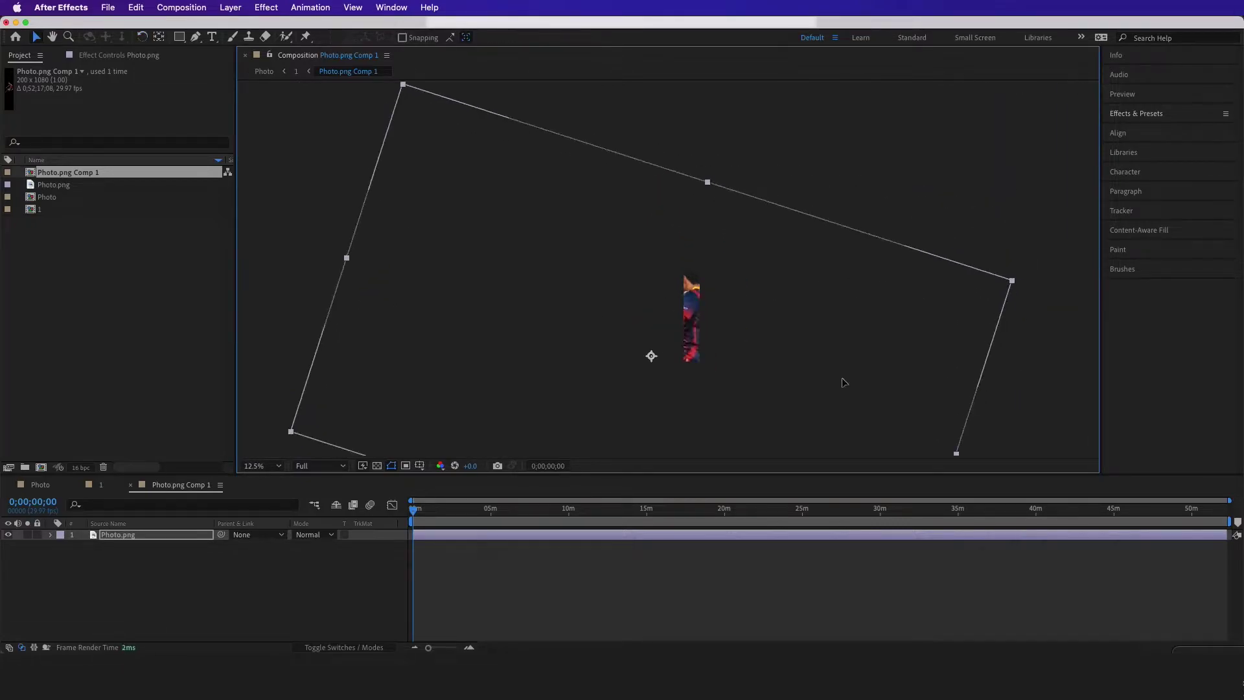
key(super+shift+a)
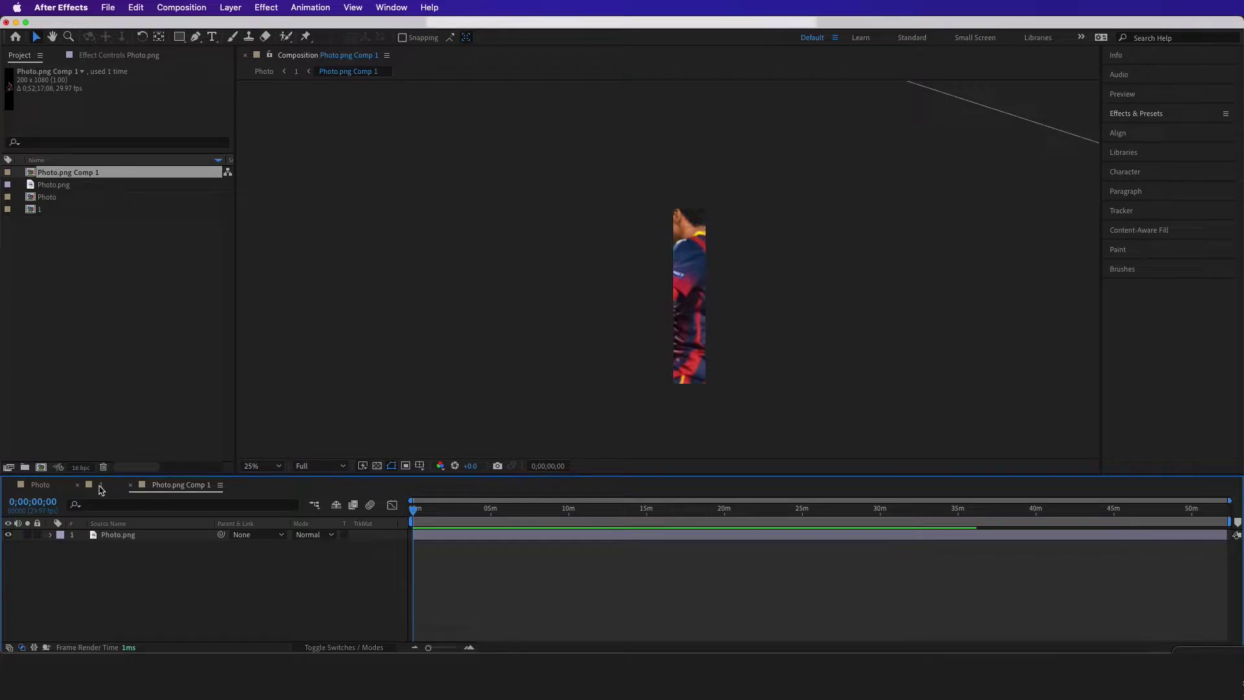
Return to composition 1, scale the photo strip down to fit the frame height and move it near the frame's left edge.
key(Tab)
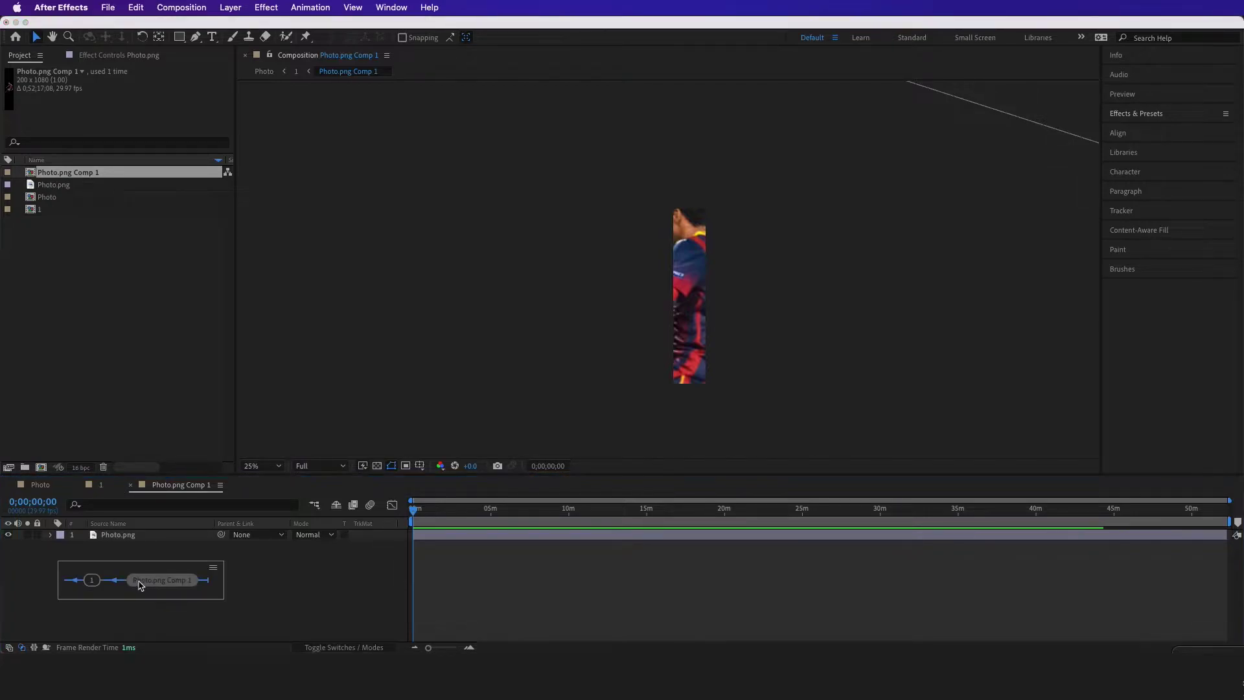
click(94, 582)
scroll(634, 299, down, 1)
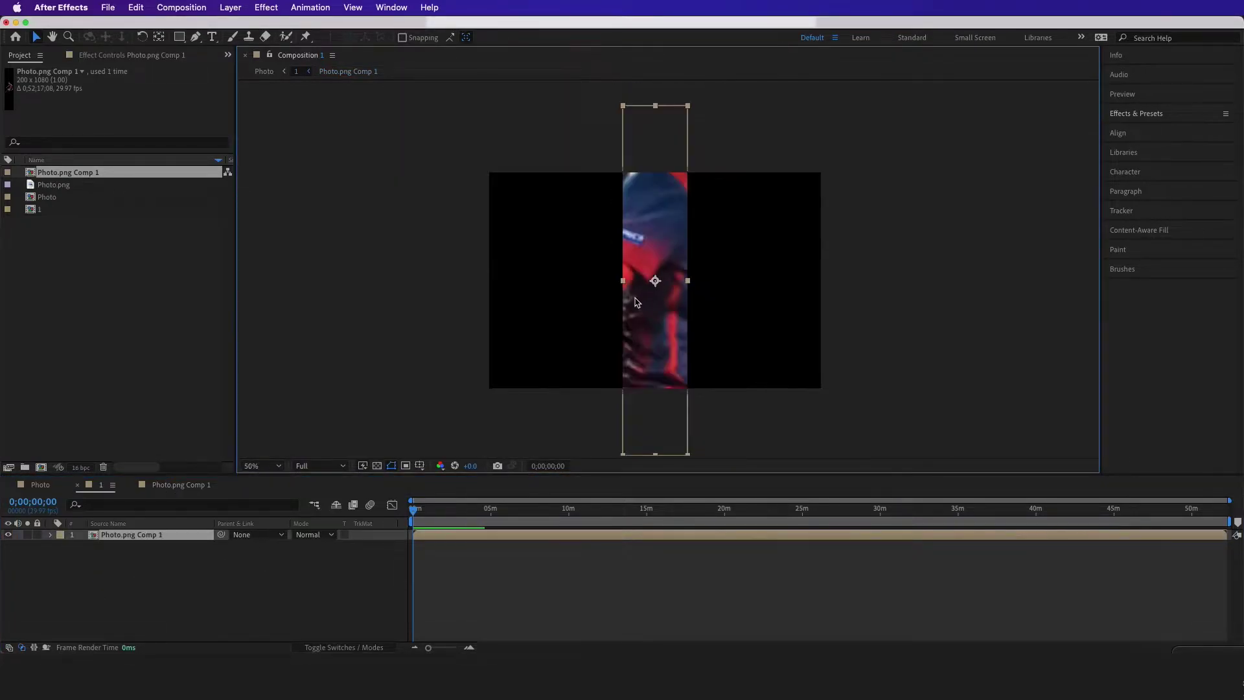
scroll(635, 299, up, 1)
drag(651, 304, 502, 273)
scroll(594, 264, down, 1)
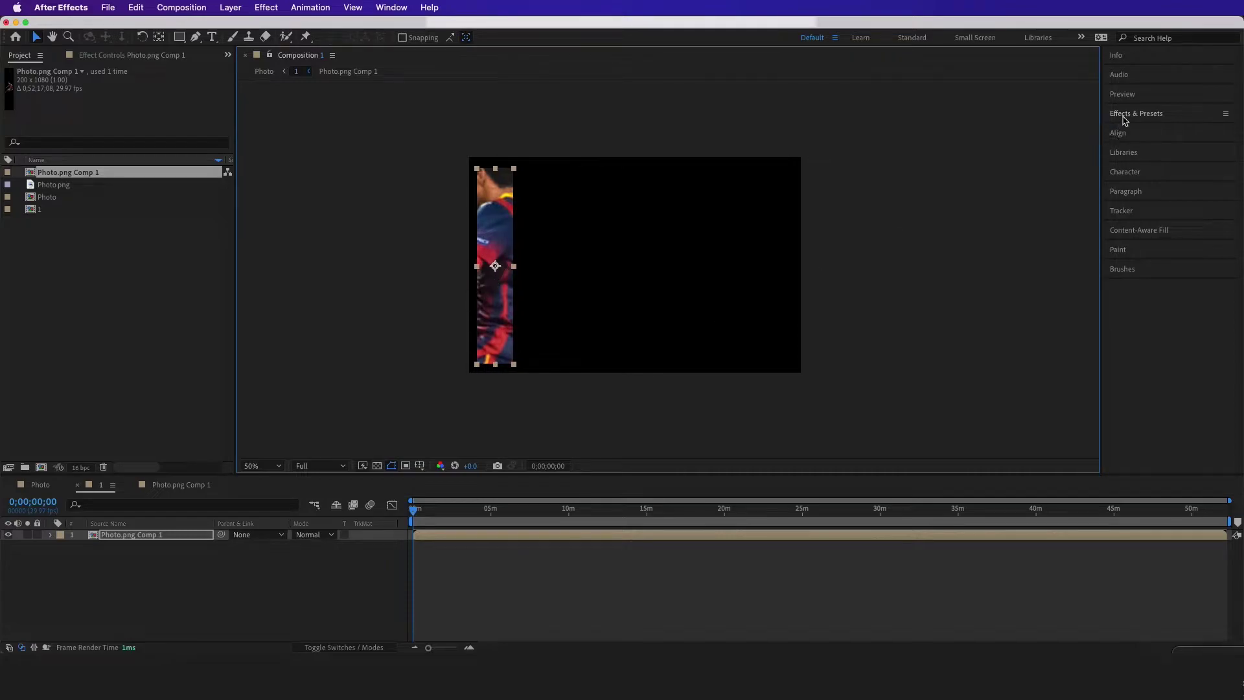
Find the Wave Warp effect and apply it to the Photo.png Comp 1 layer.
click(1125, 114)
click(1140, 130)
text(wave)
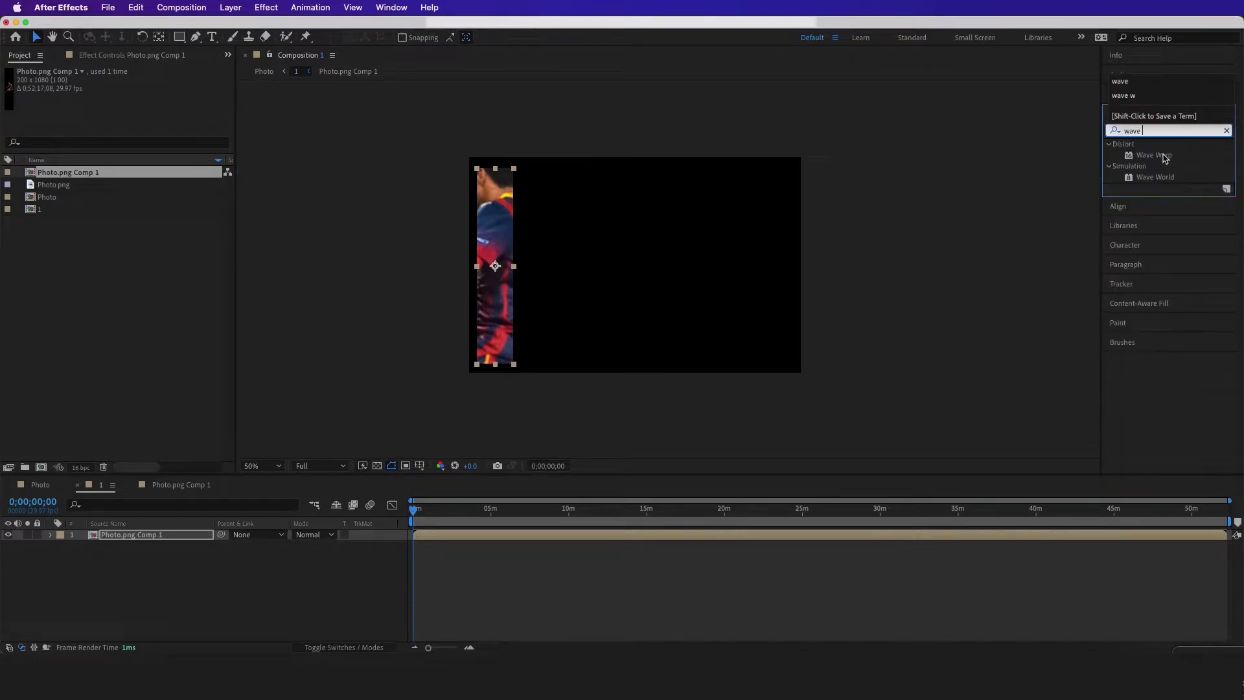
click(1164, 156)
drag(662, 223, 506, 247)
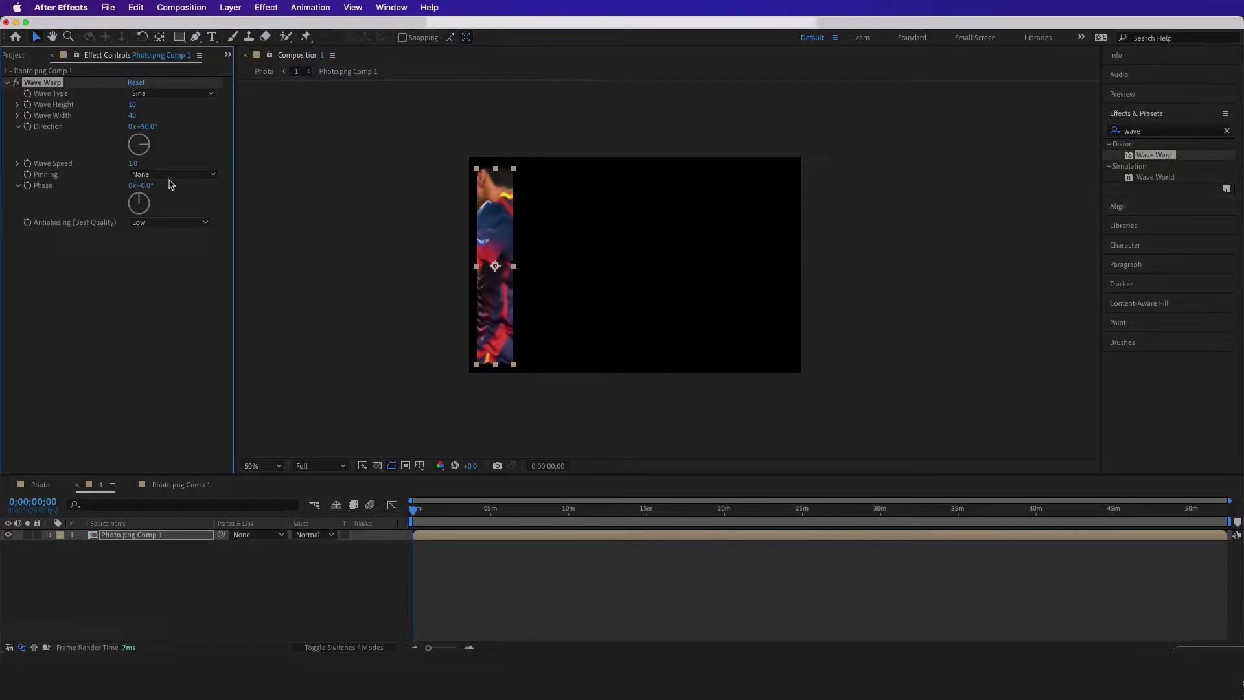
Set the Wave Warp effect's Wave Height to 82 on the strip.
drag(132, 104, 141, 96)
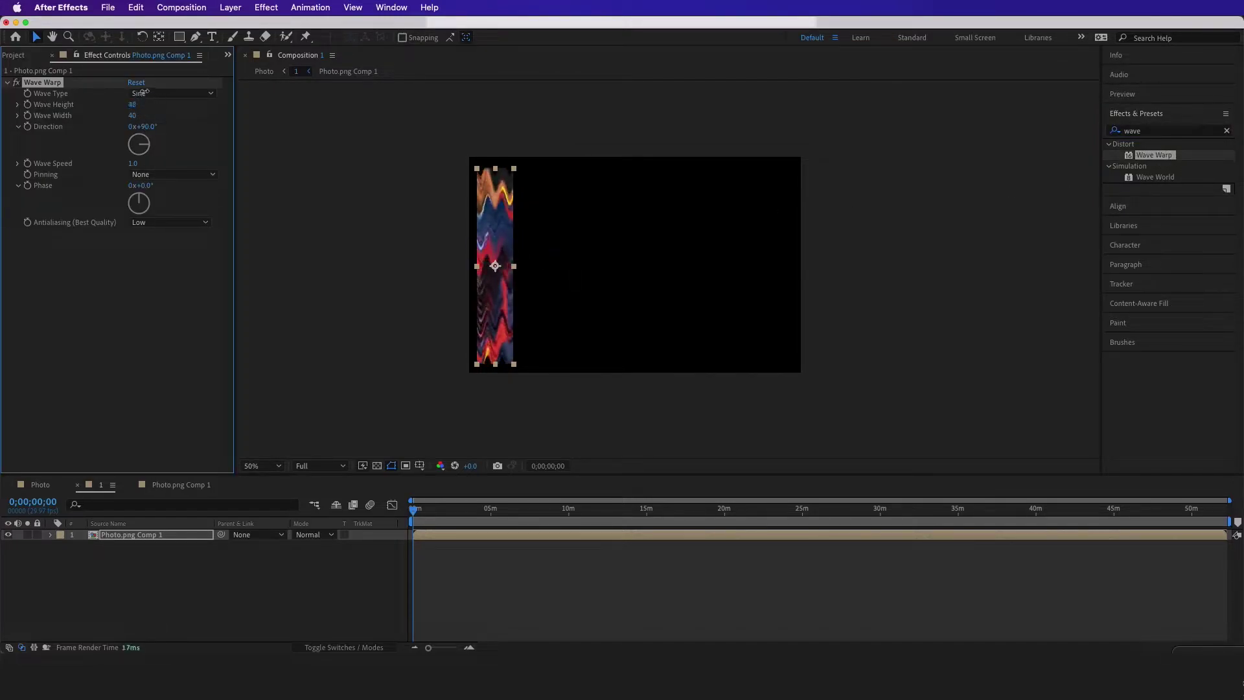
drag(132, 104, 145, 95)
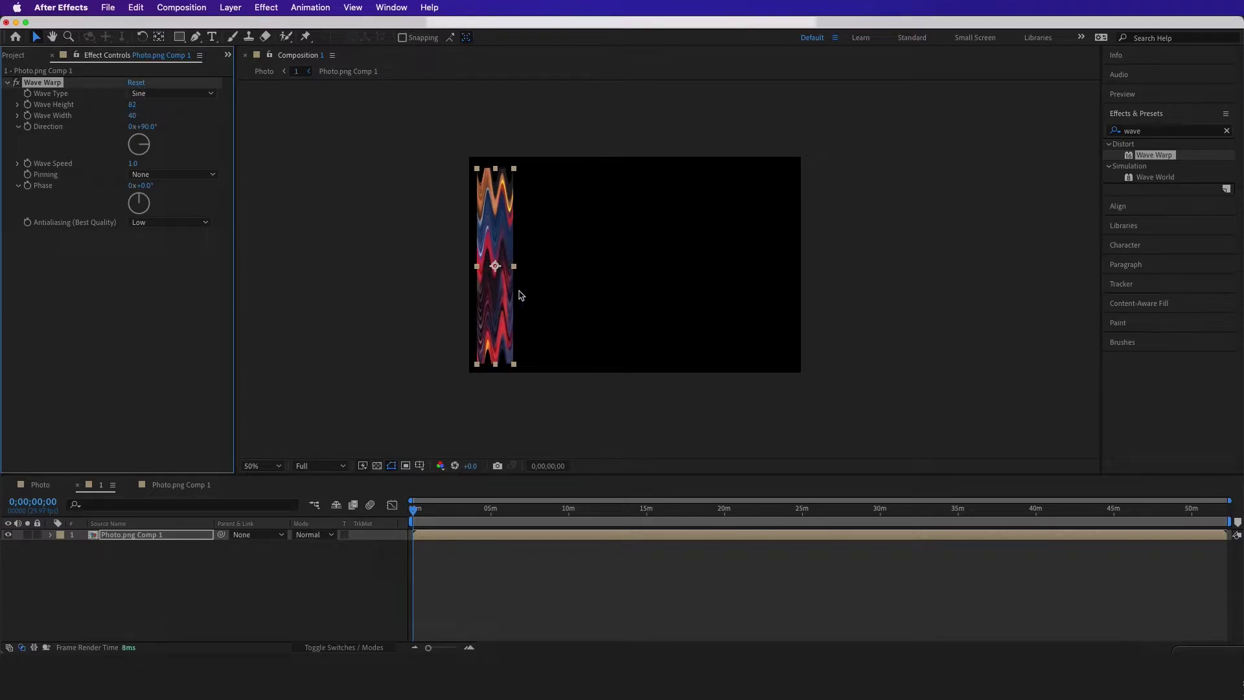
click(504, 271)
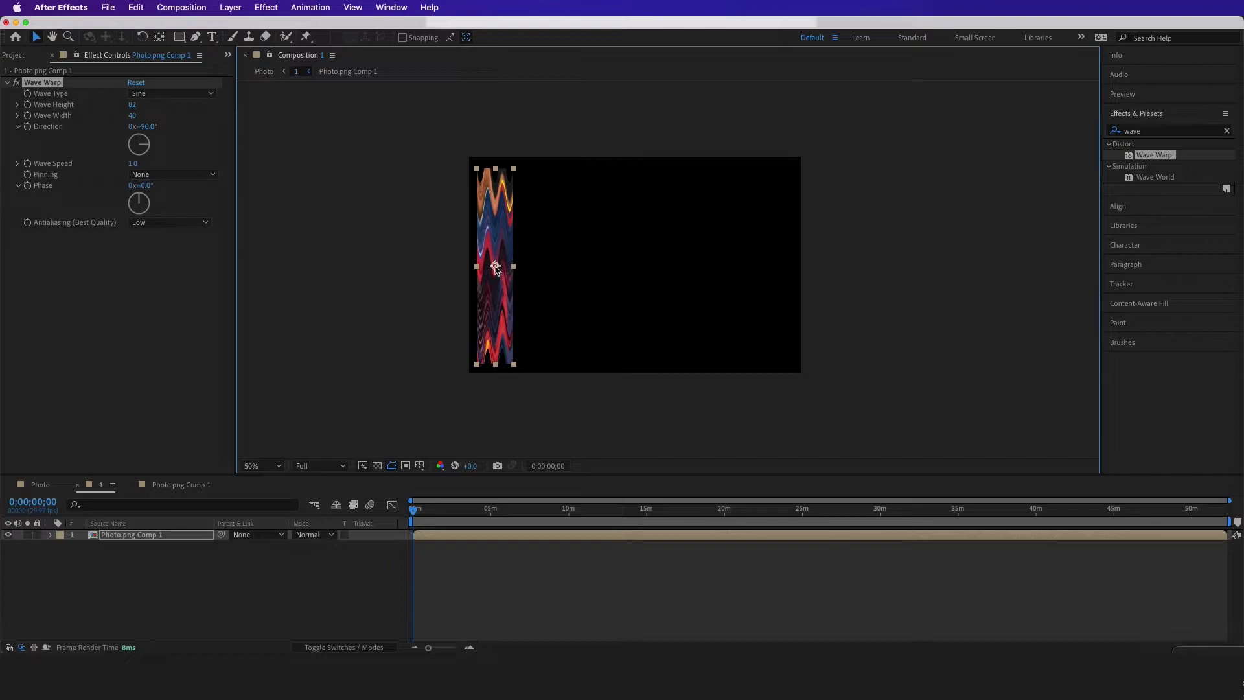
Move the strip's anchor point to its left edge and stretch the strip horizontally past the frame's right edge.
key(y)
drag(495, 267, 477, 266)
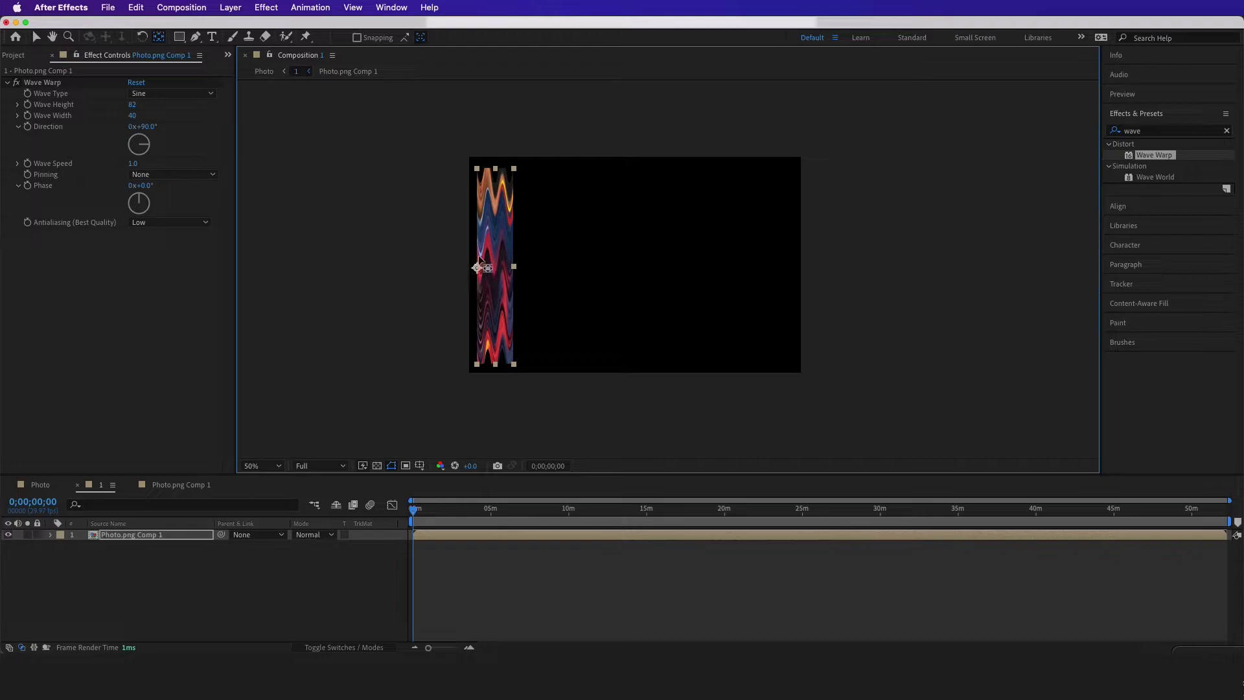
key(v)
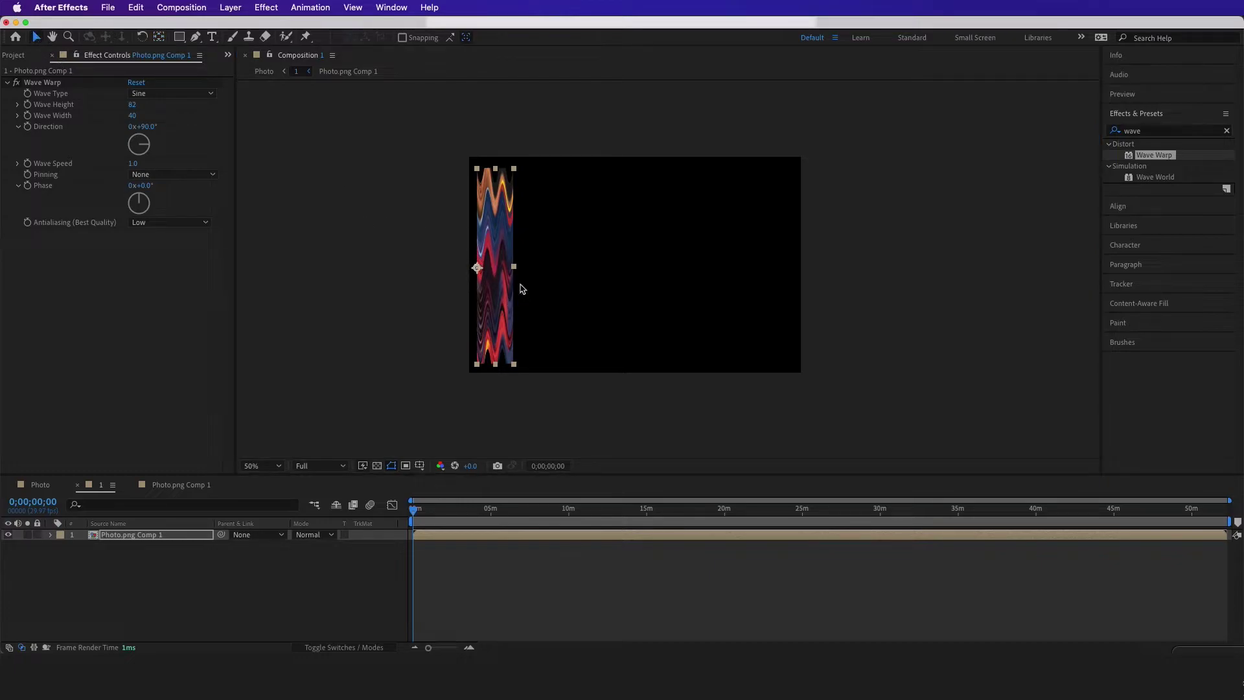
drag(514, 269, 841, 284)
Play back composition 1 to check the wave motion of the stretched strip.
key(space)
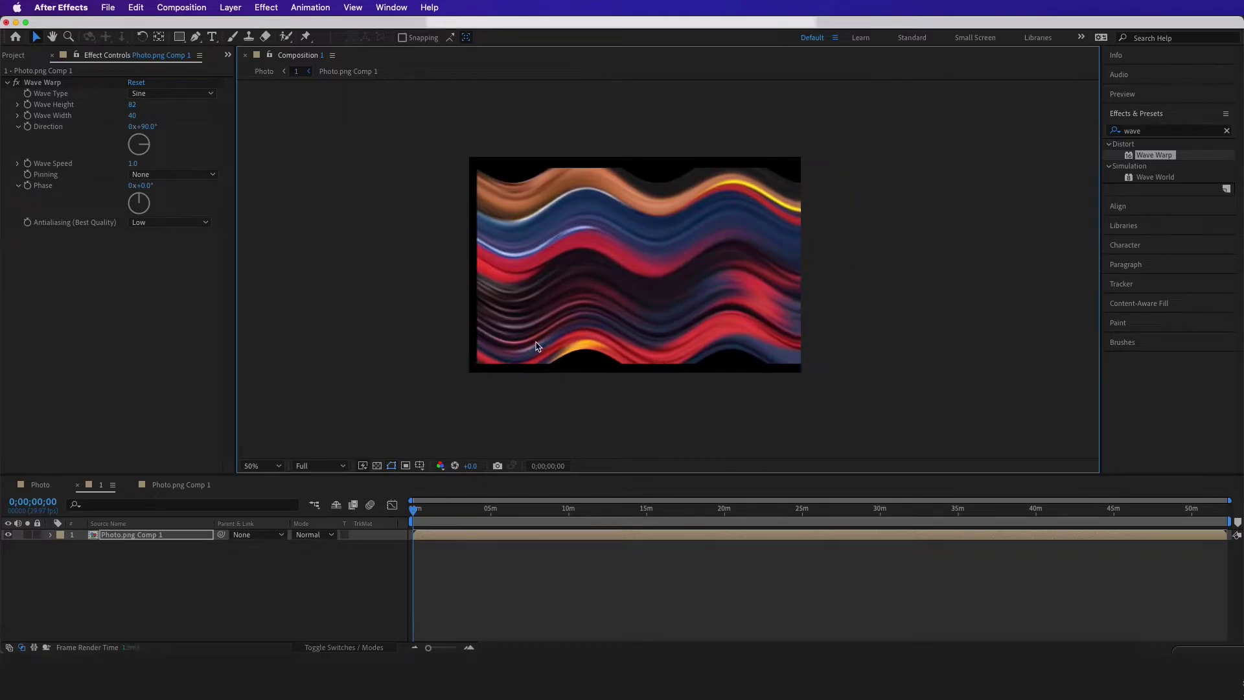
key(space)
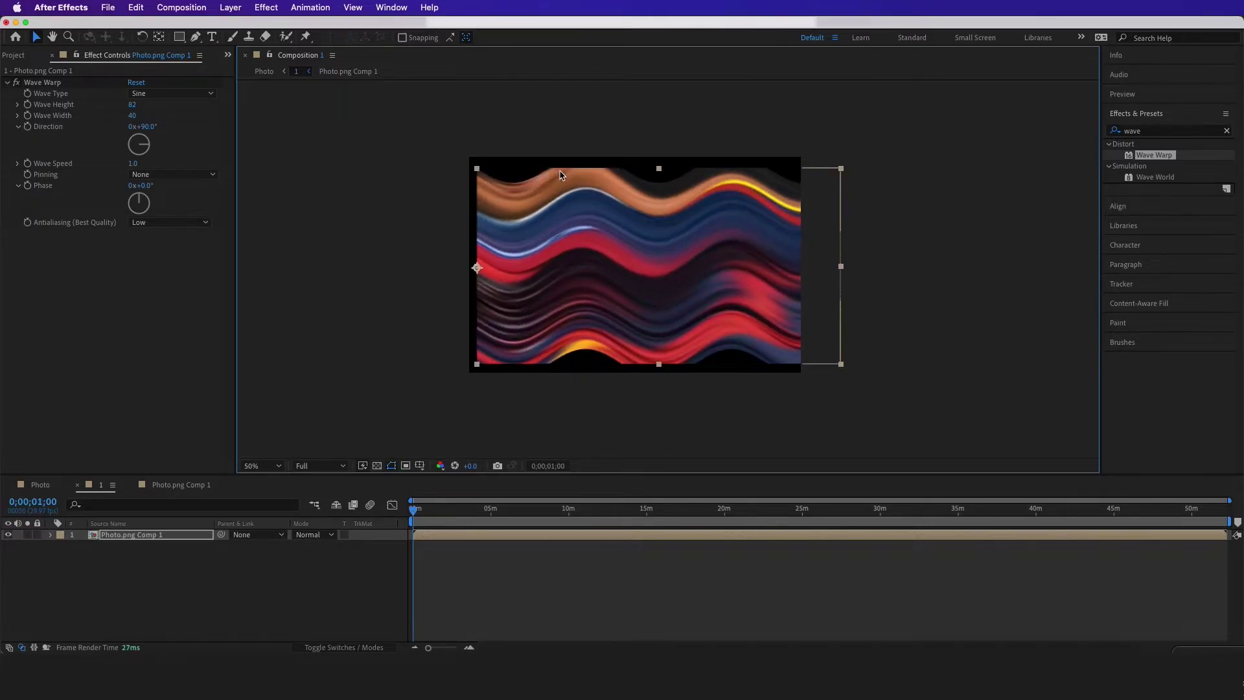
key(space)
key(space)
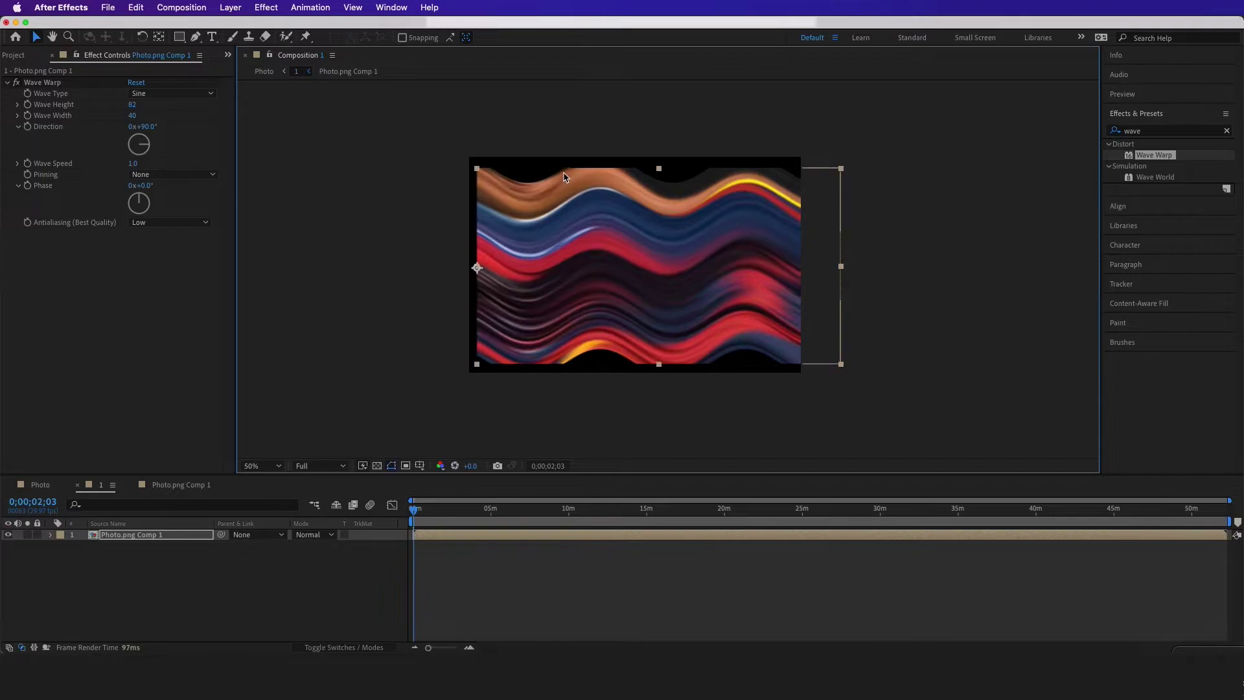
Open the nested Photo.png Comp 1 and pre-compose its Photo.png layer as Photo.png Comp 2.
double_click(423, 540)
click(149, 572)
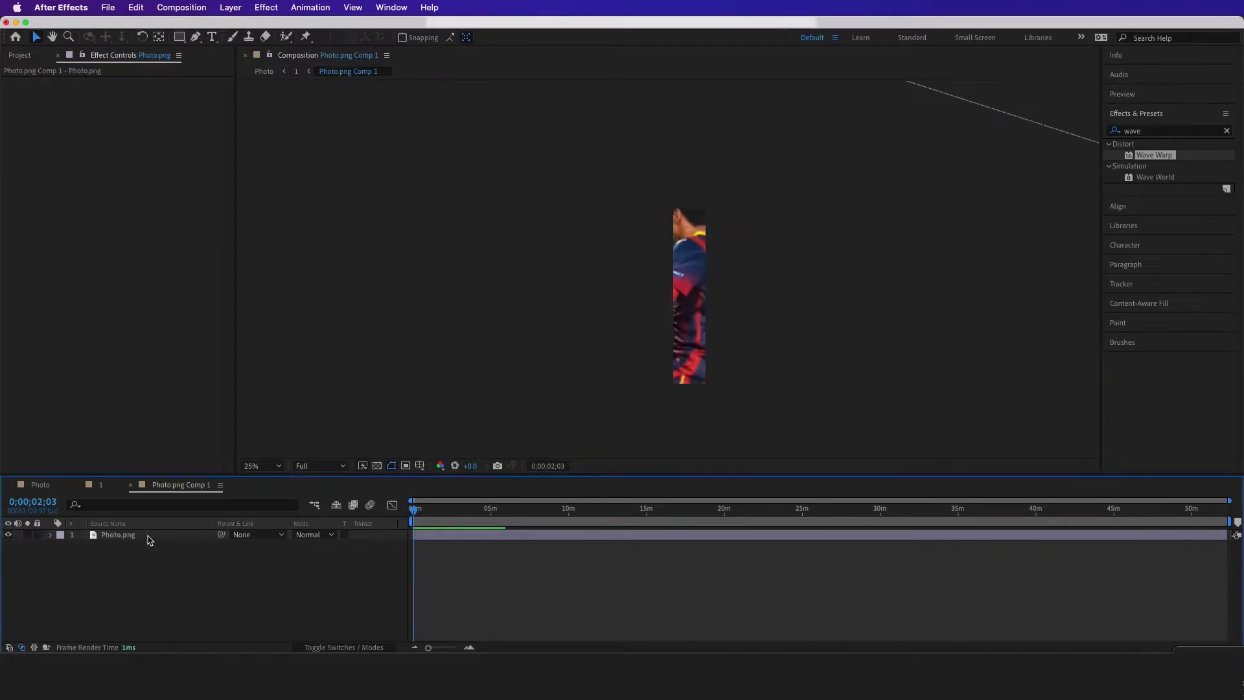
click(146, 537)
right_click(149, 539)
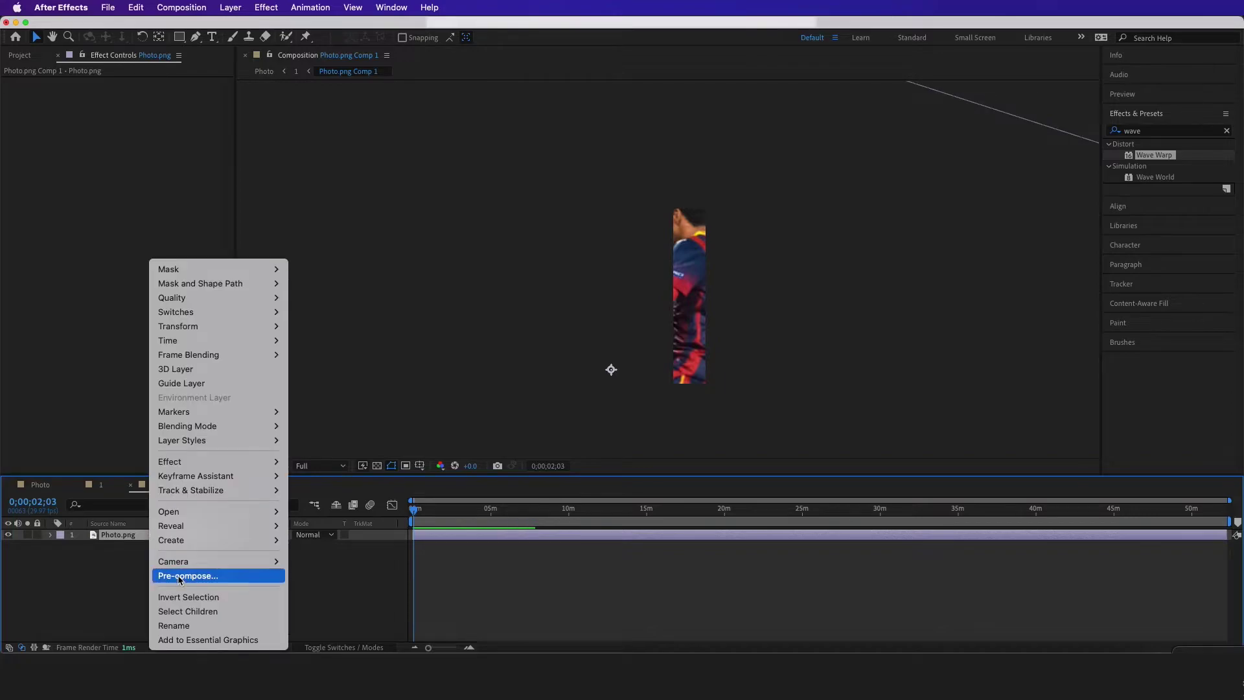
click(194, 572)
click(375, 551)
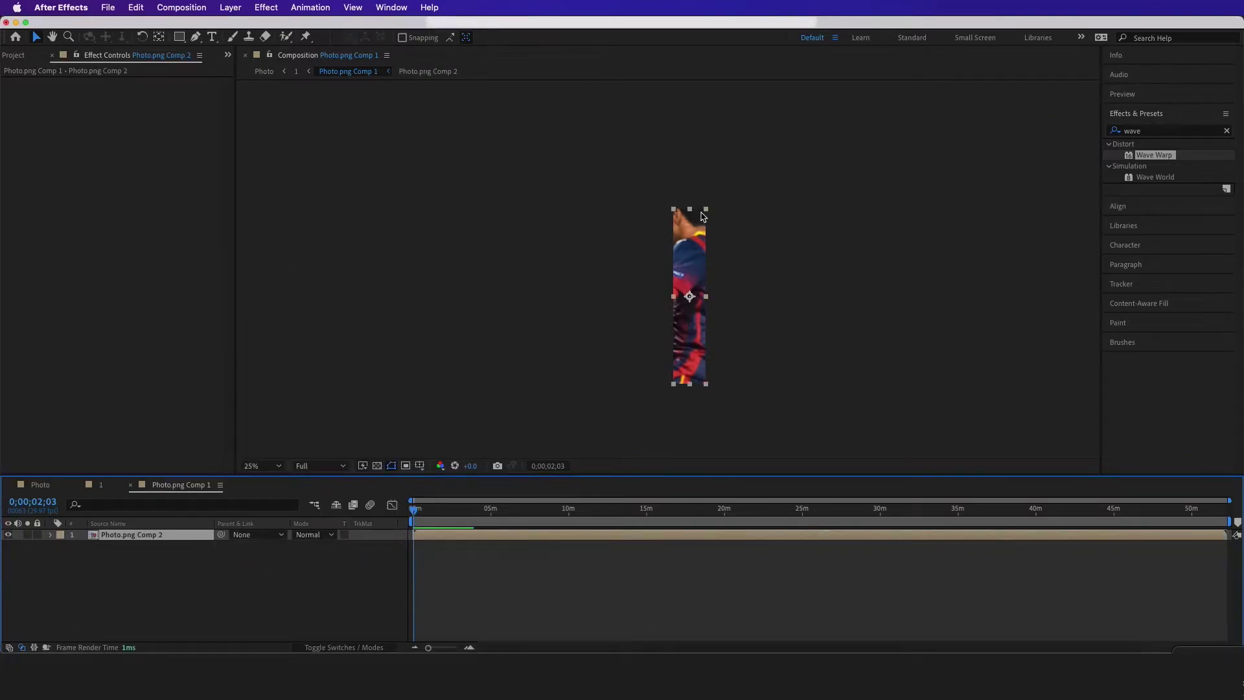
Scale the Photo.png Comp 2 strip down slightly so it has margins inside its frame, and return to composition 1.
scroll(703, 215, up, 2)
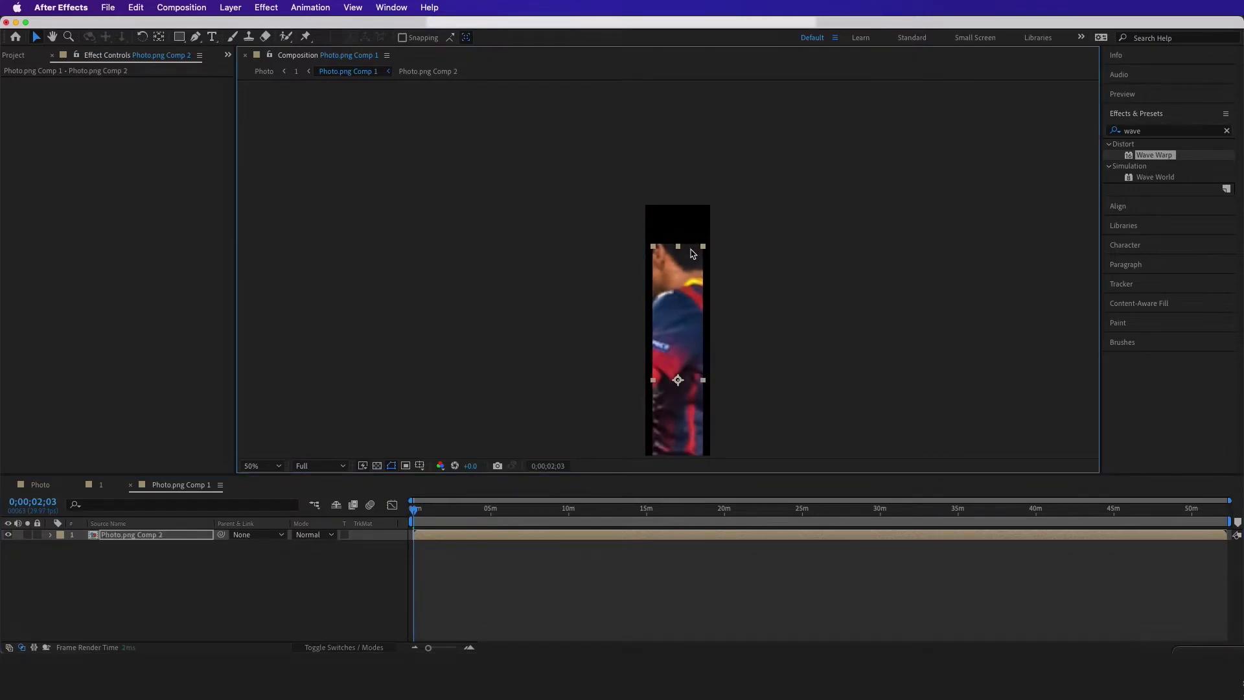
click(265, 563)
click(103, 485)
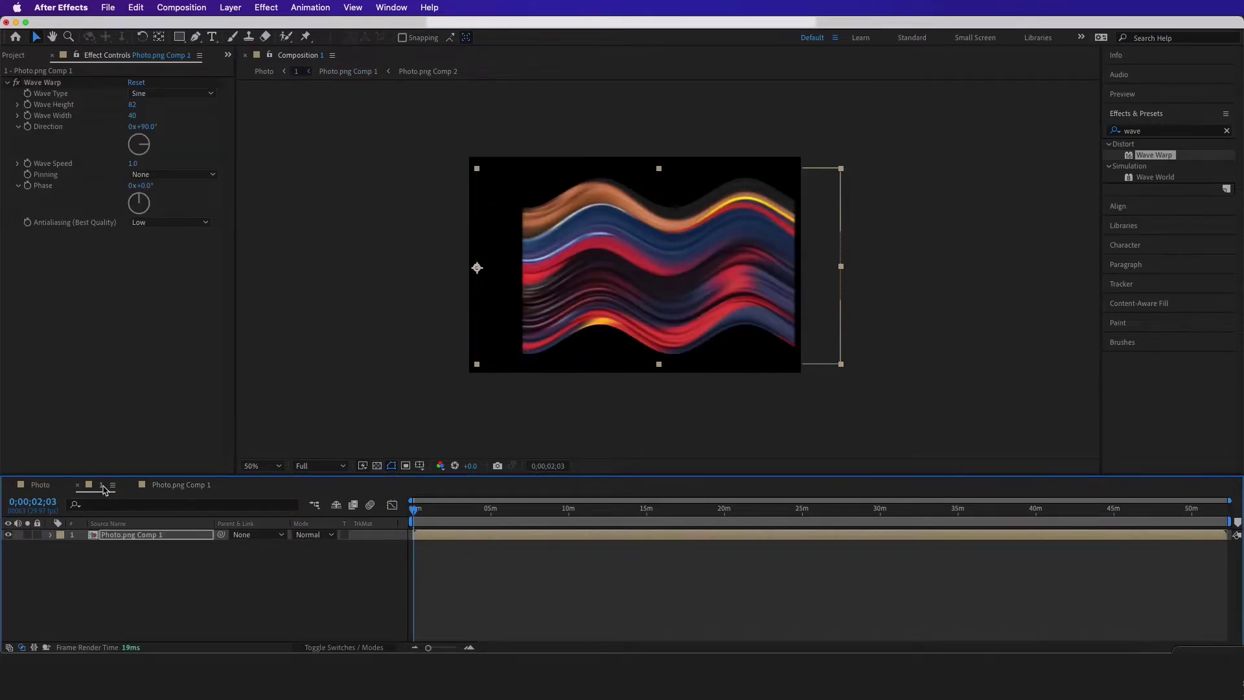
Undo and redo the last change in composition 1 to compare the wave's edges.
key(super+z)
key(super+shift+z)
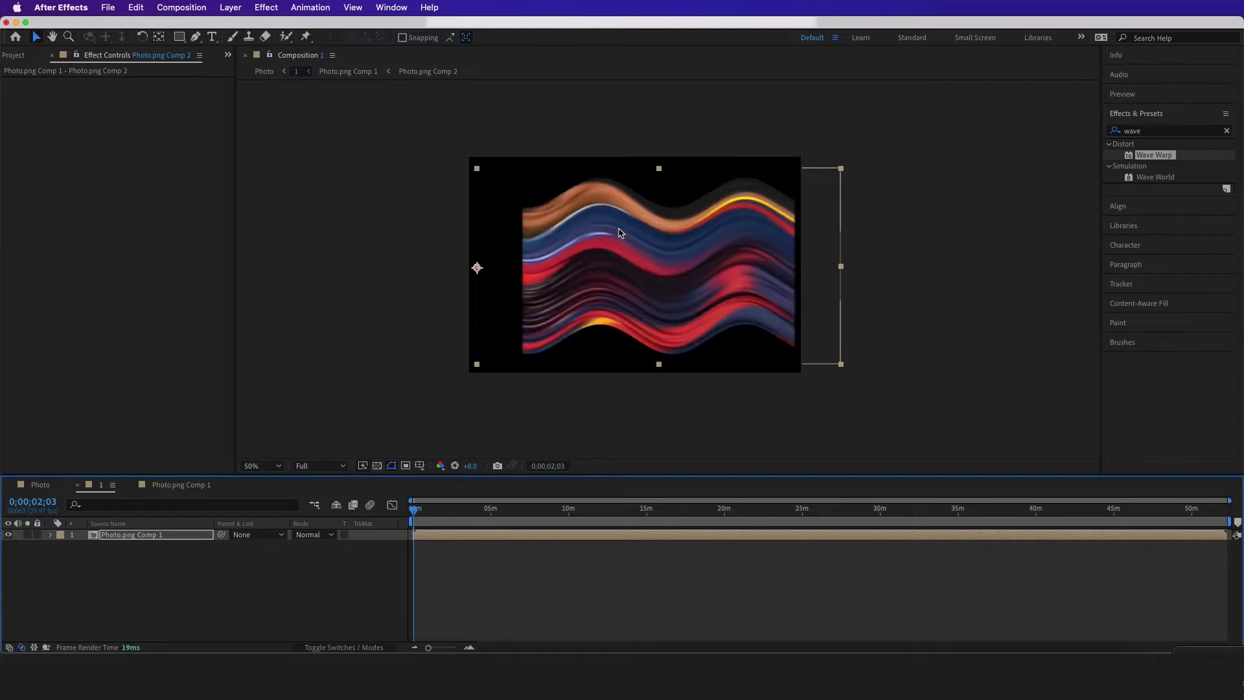
key(super+z)
key(super+shift+z)
Shift the wave strip towards the frame's left edge, stretch it wider to the right, and preview the motion.
click(618, 233)
drag(625, 245, 594, 247)
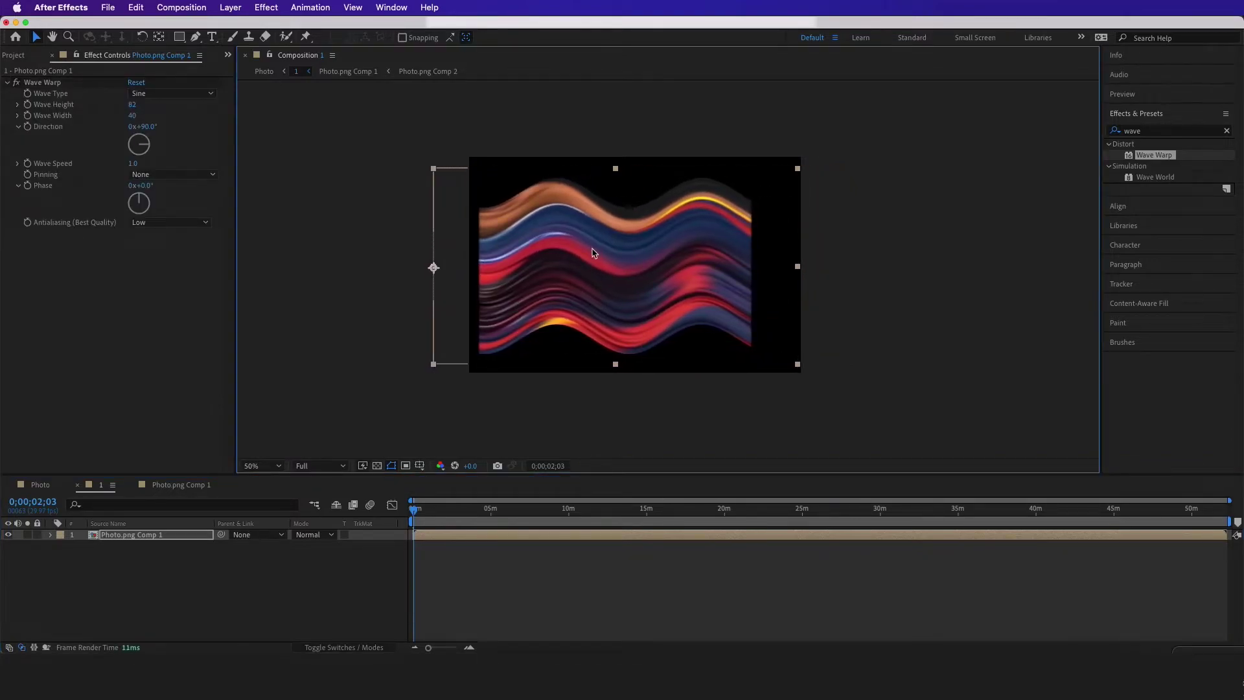
drag(805, 269, 833, 269)
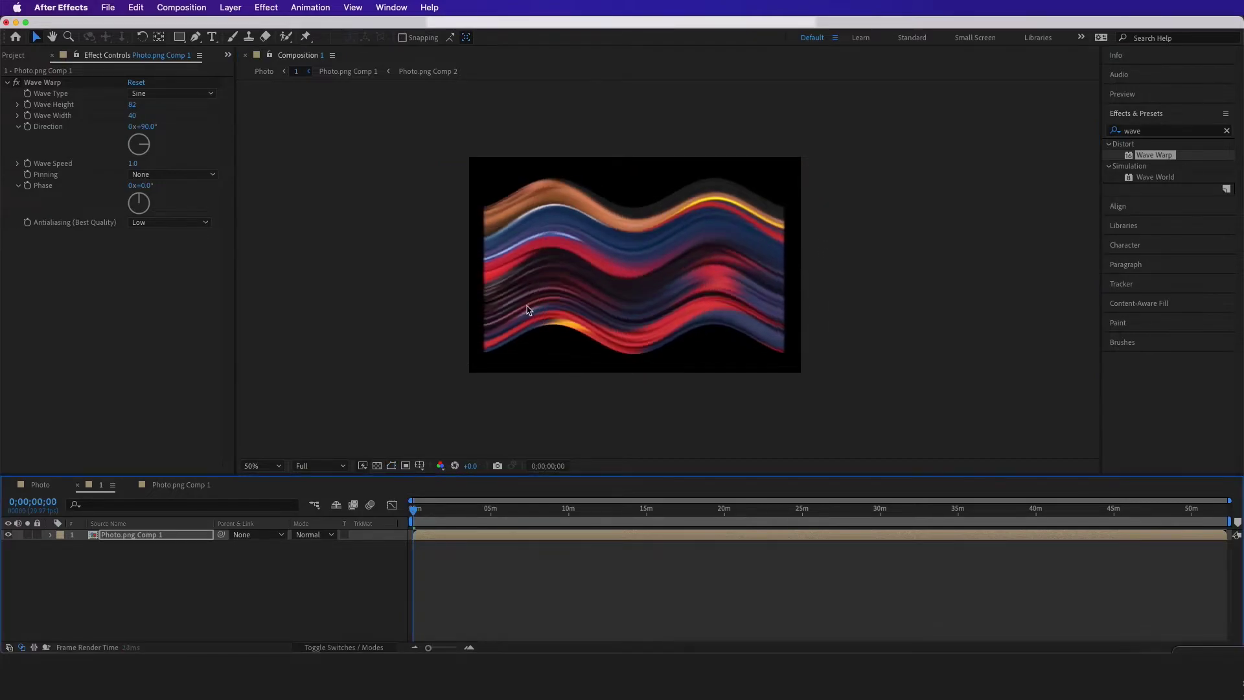
key(space)
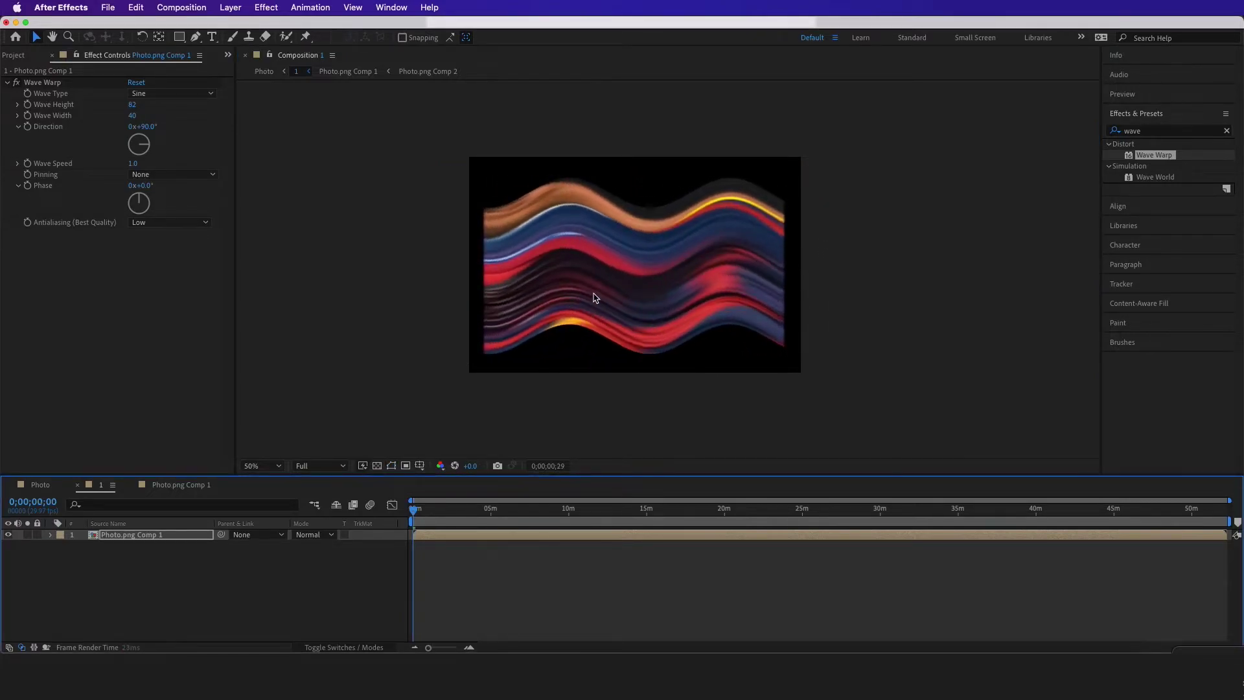
click(585, 280)
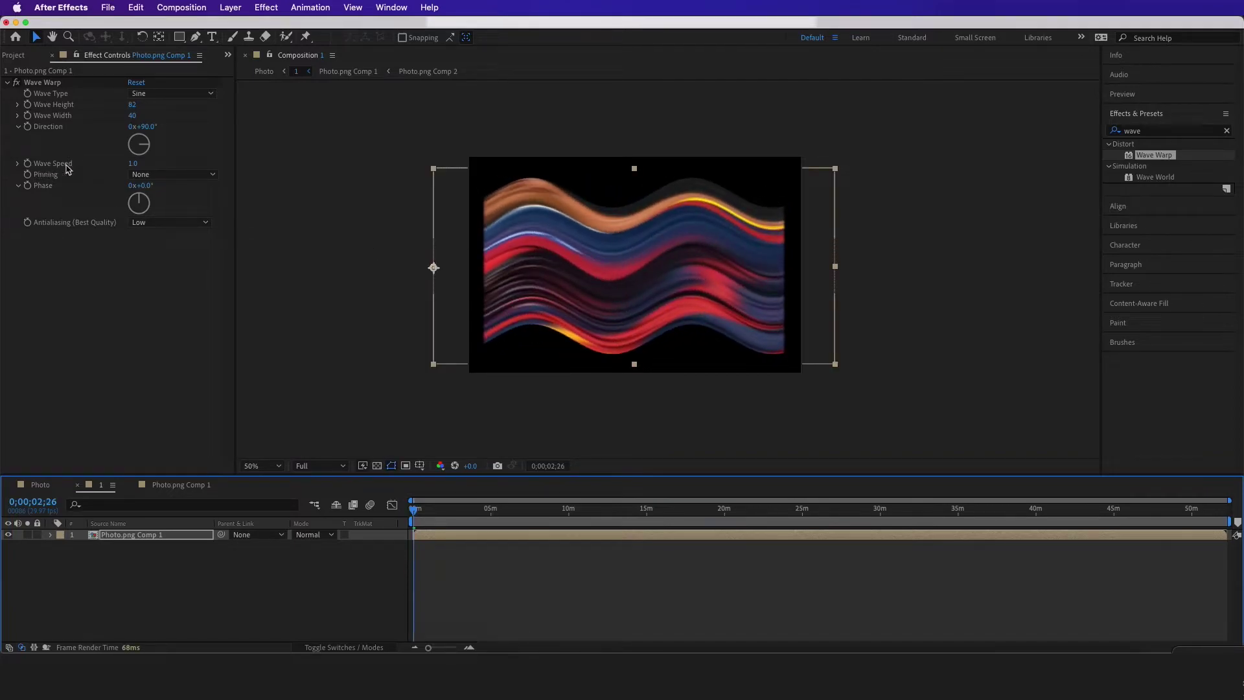
Set Wave Warp's Wave Speed to 0.5 and Wave Height to 32, previewing the calmer wave.
click(132, 163)
text(0.5)
key(Return)
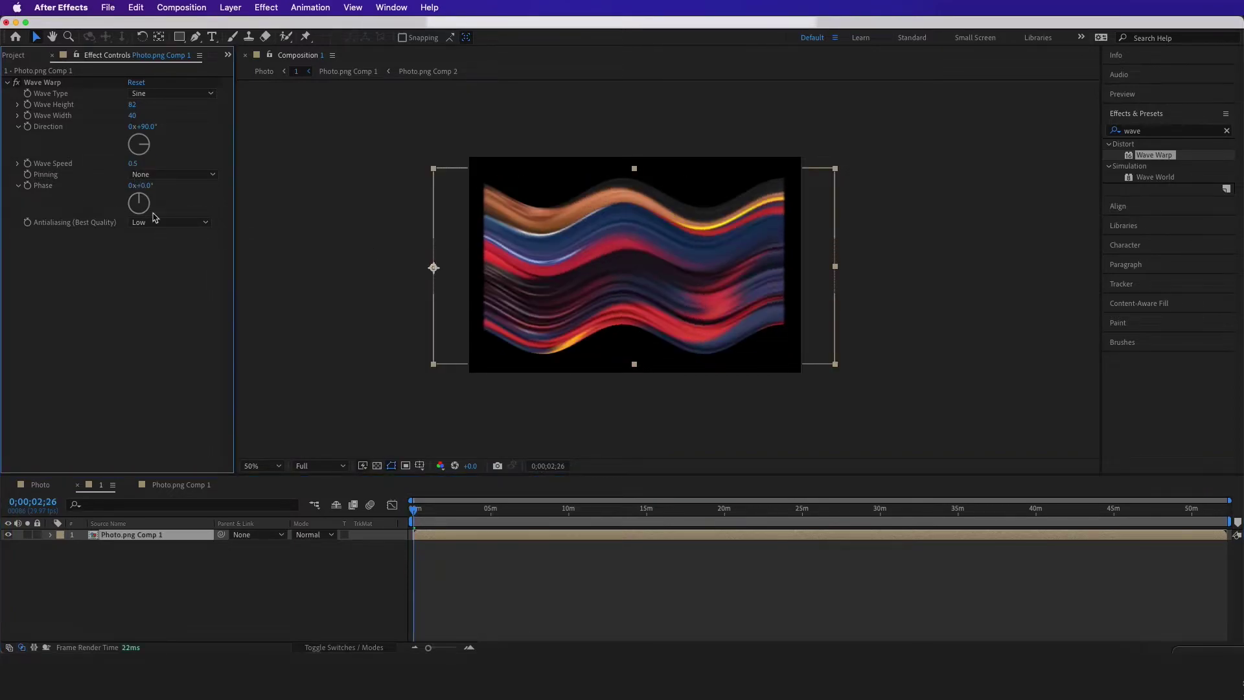
key(space)
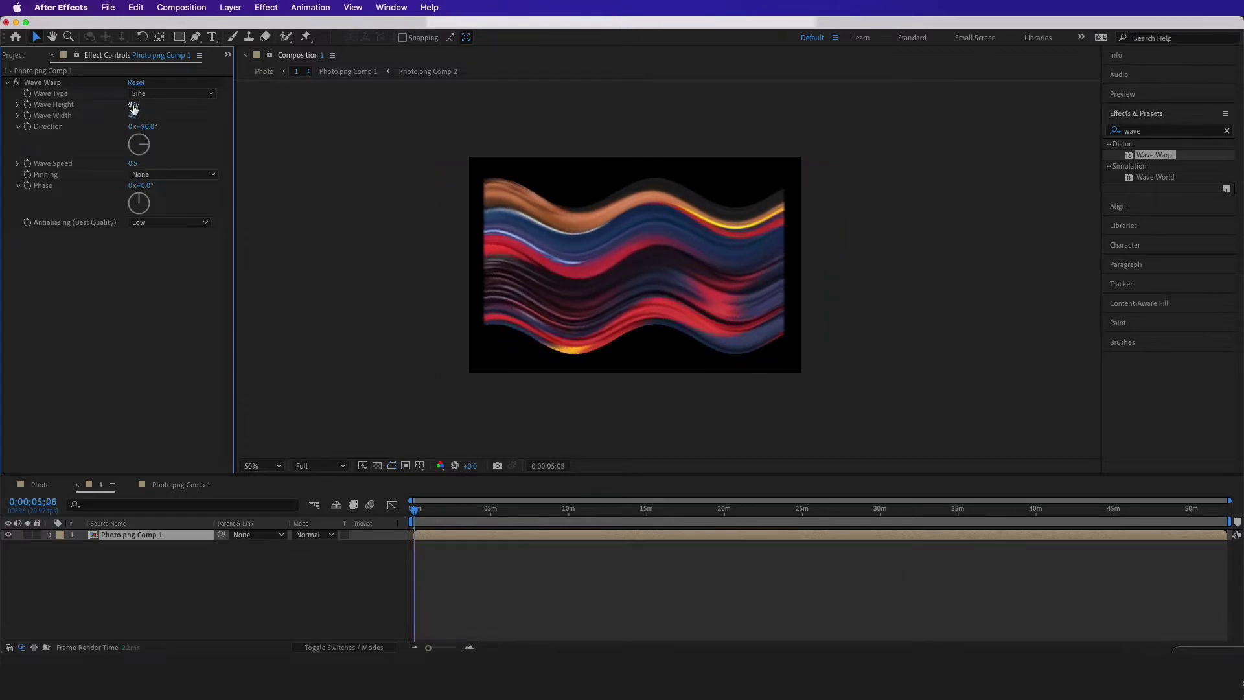
drag(133, 107, 124, 127)
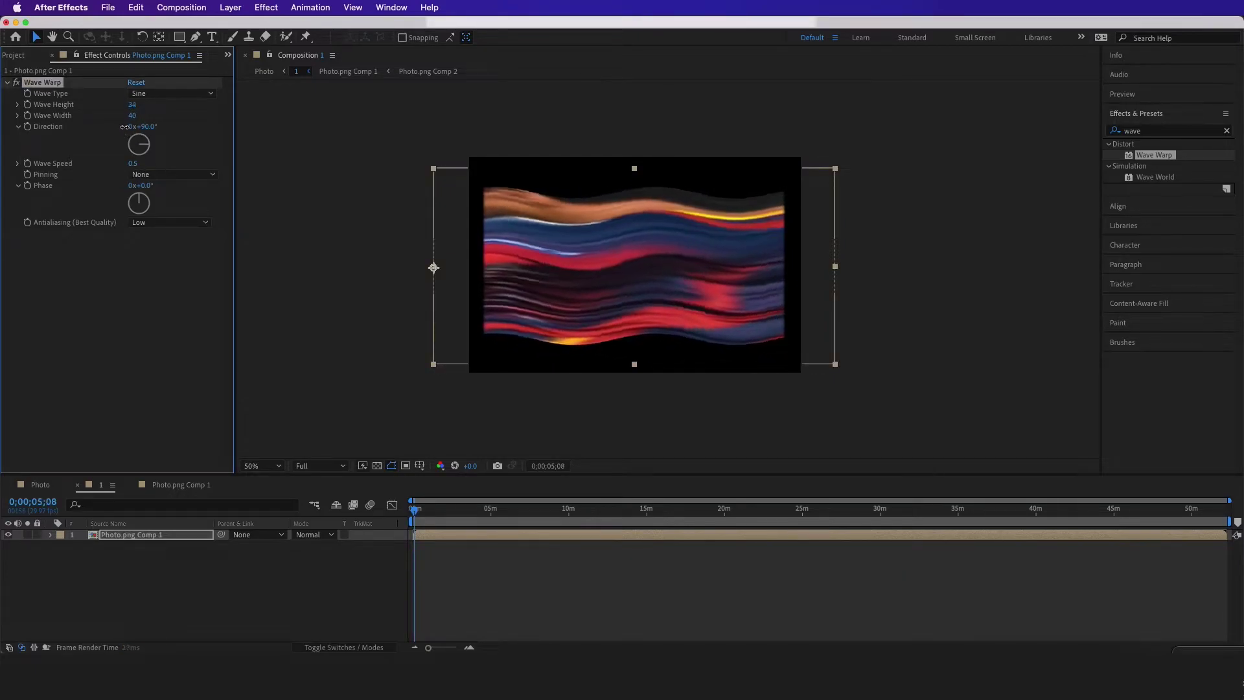
key(space)
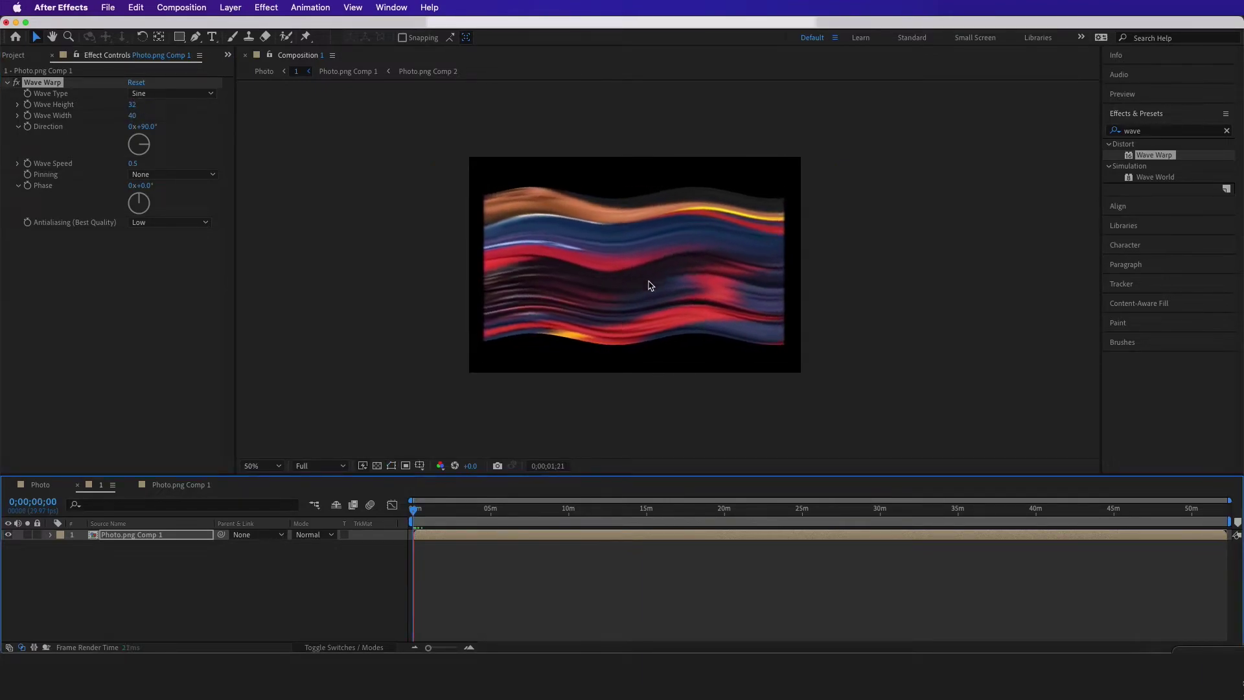
In the Photo composition, place layer 1 beneath Photo.png and position and rotate the wave so it trails behind the footballer.
click(41, 484)
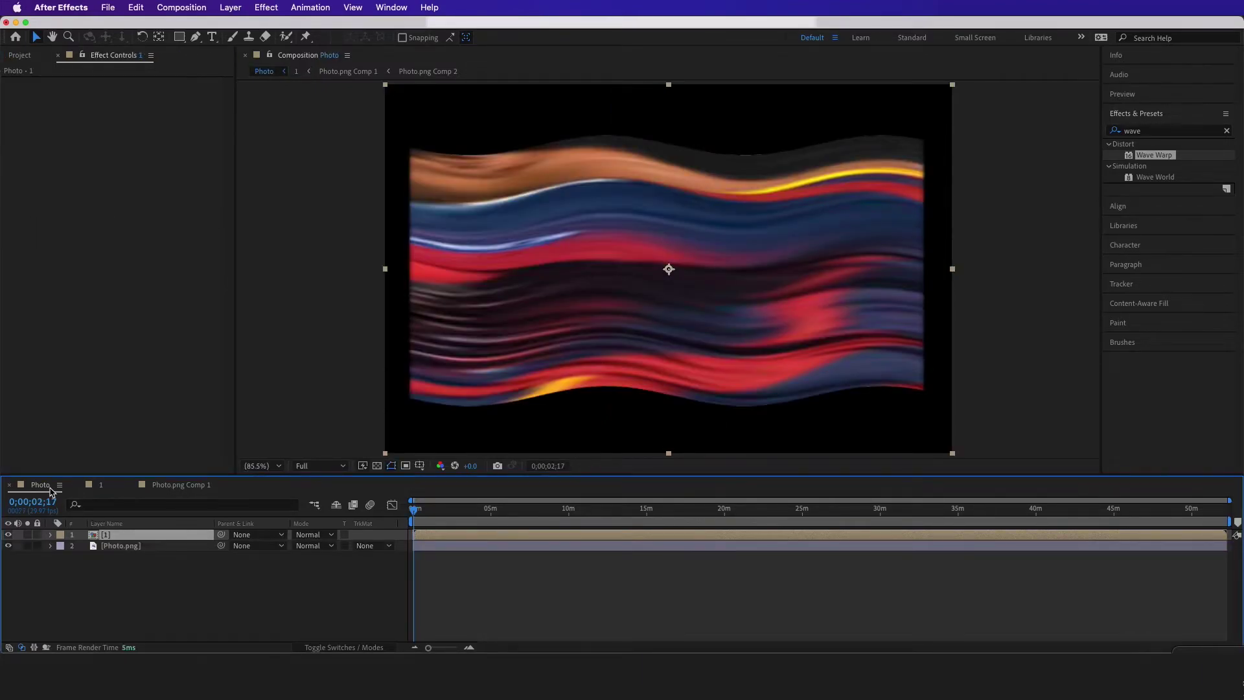
drag(115, 535, 113, 565)
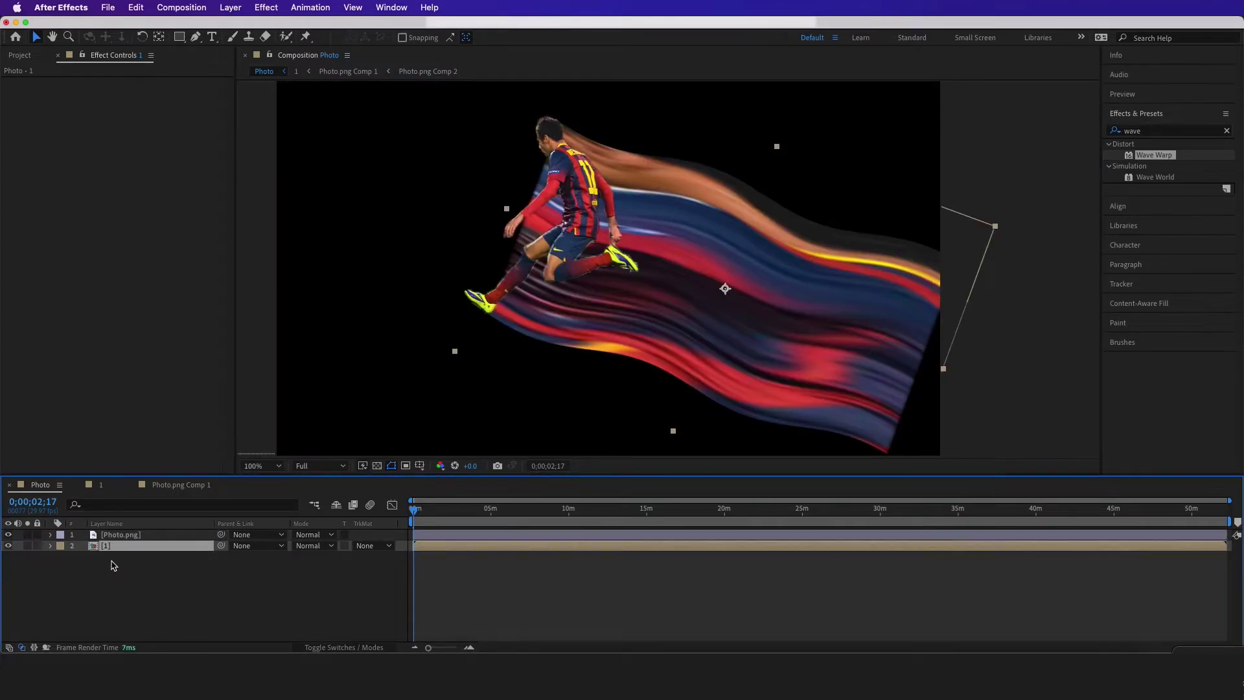
Draw a closed Pen mask on layer 1 that follows the footballer's body and encloses the whole wave trail.
click(195, 36)
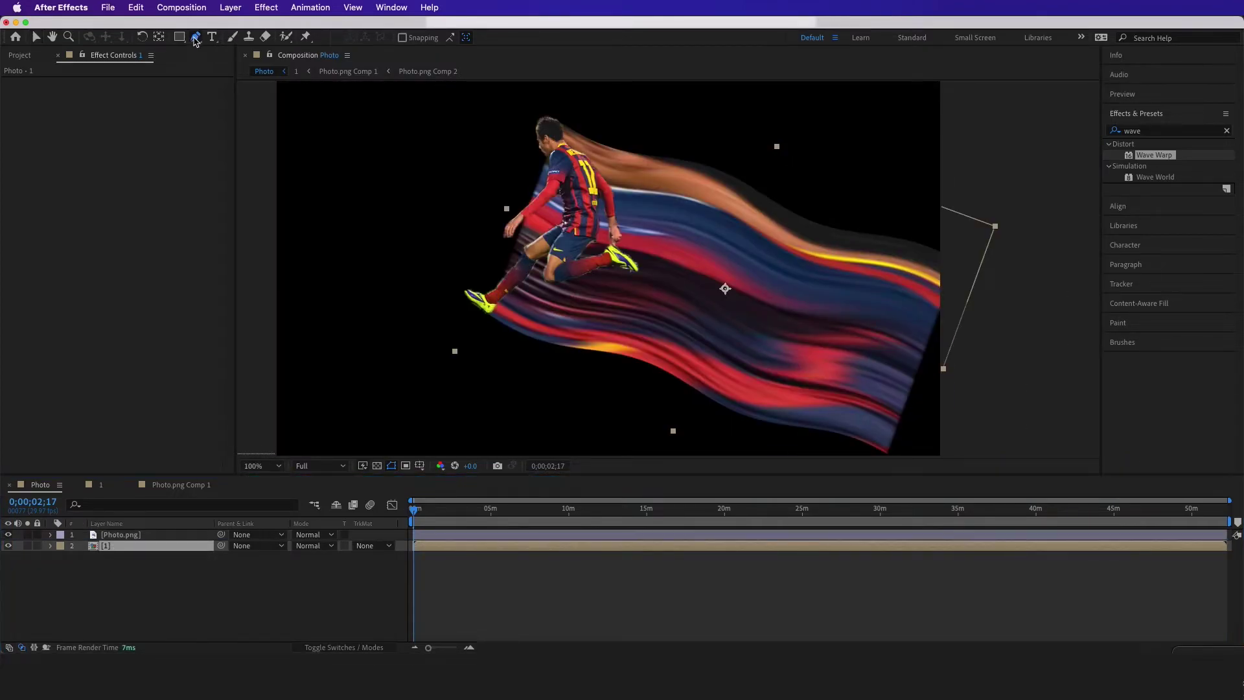
click(552, 128)
click(756, 128)
click(958, 204)
click(975, 305)
click(948, 380)
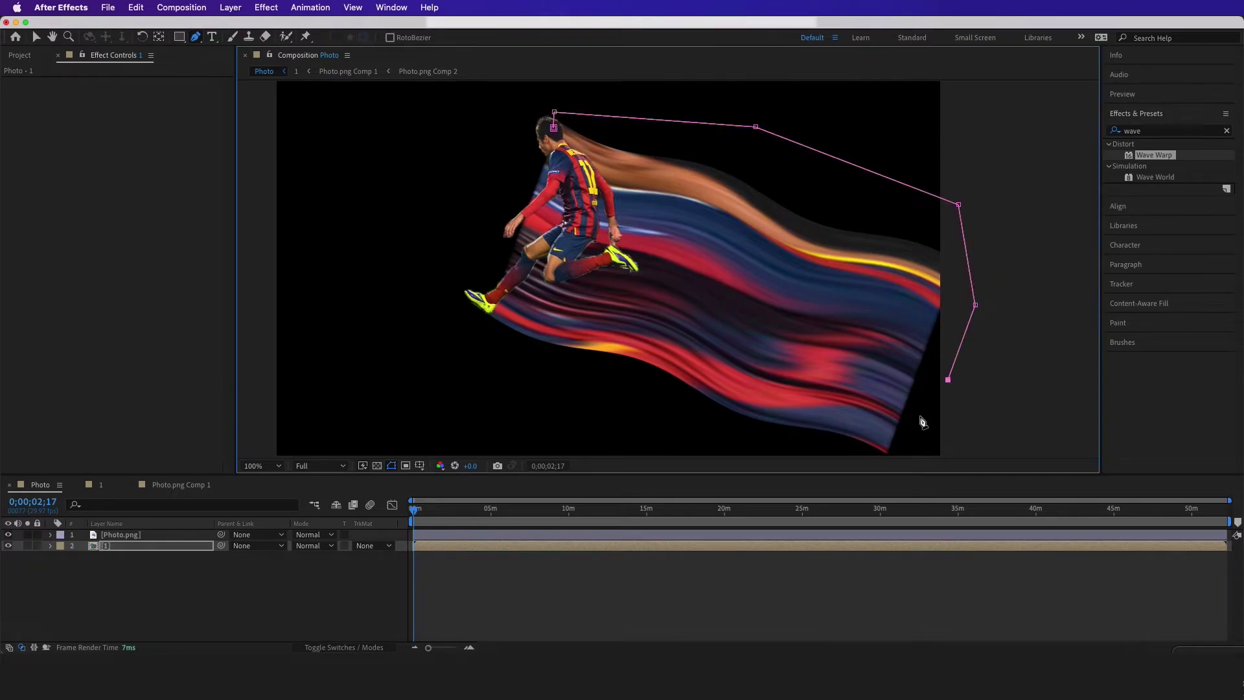
click(919, 416)
click(897, 453)
drag(868, 402, 874, 375)
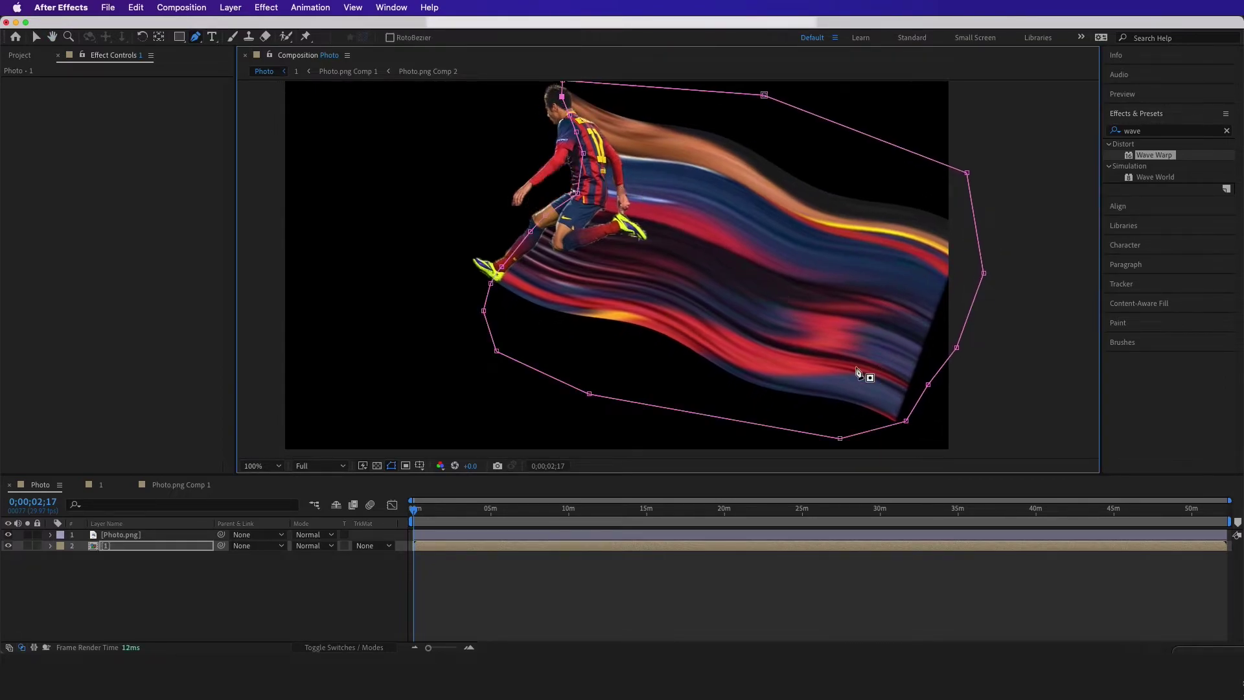
Pull the mask points at the trail's far end inward so the mask edge cuts across the wave.
key(v)
drag(905, 420, 860, 403)
drag(927, 384, 910, 307)
drag(956, 347, 906, 298)
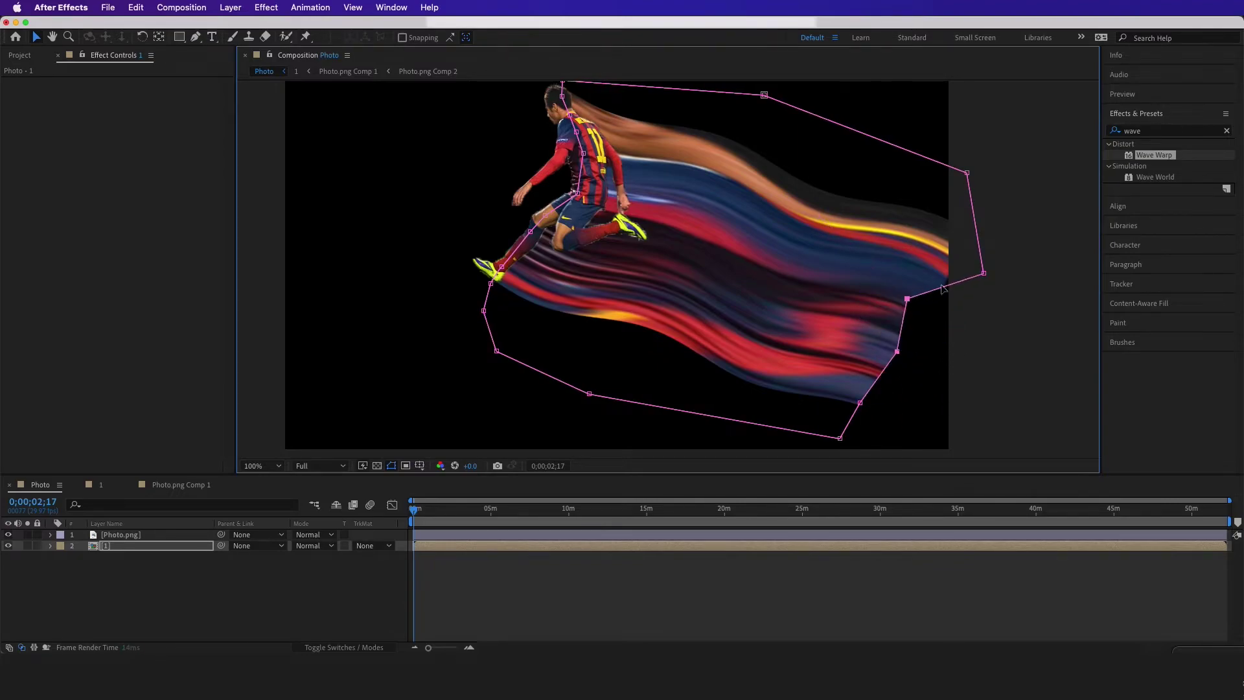
click(983, 273)
drag(983, 273, 932, 208)
Set the Mask Feather of layer 1's mask to 124 pixels.
click(195, 546)
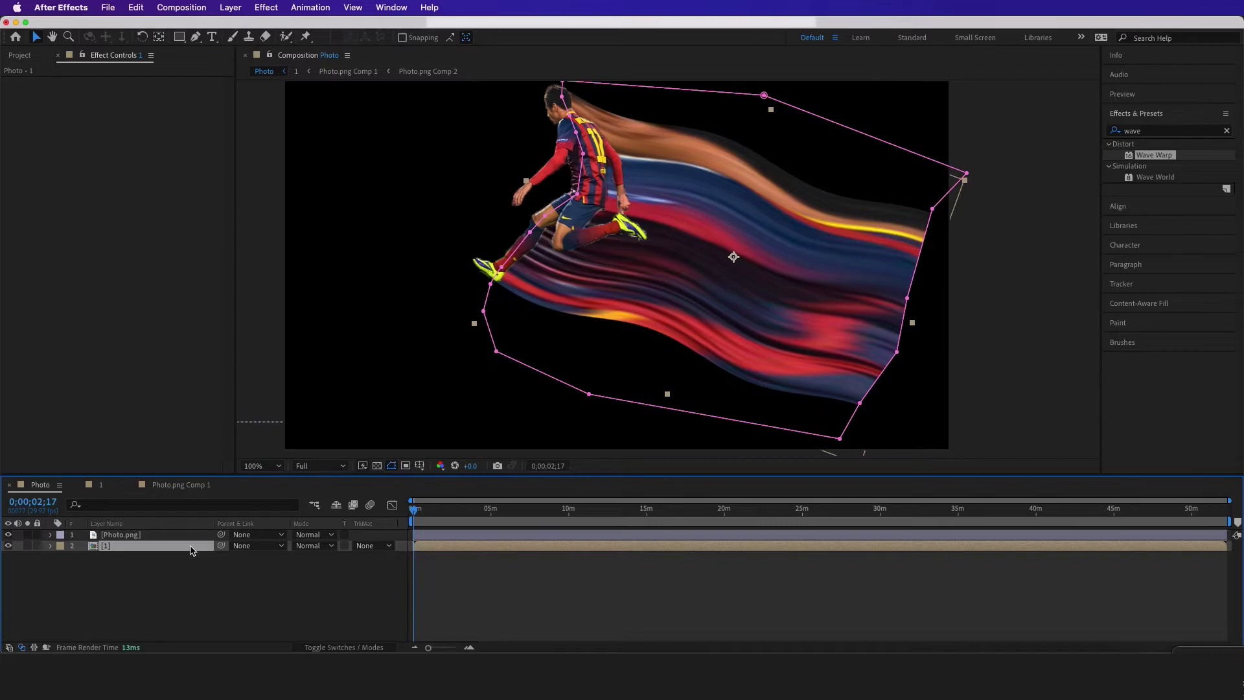
key(f)
drag(309, 570, 320, 514)
drag(321, 520, 342, 520)
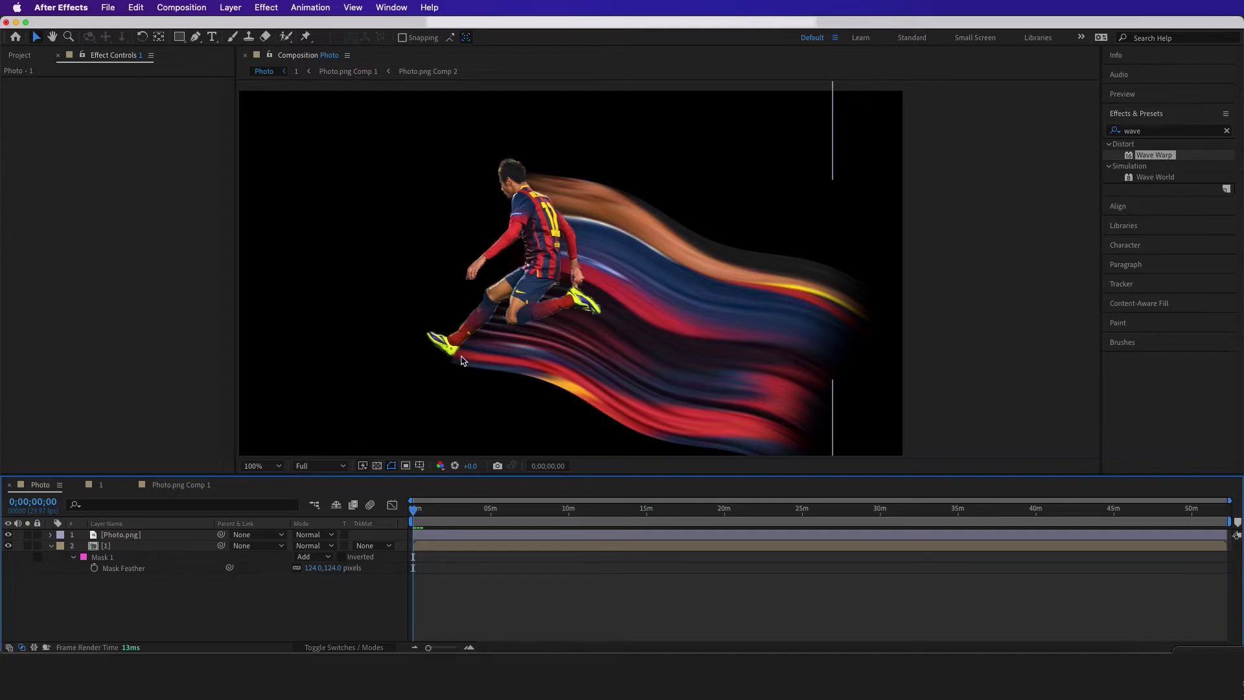
In Photo.png Comp 2, duplicate the Photo.png layer and shift the copy so the yellow boot fills the strip's lower end.
click(108, 548)
double_click(115, 547)
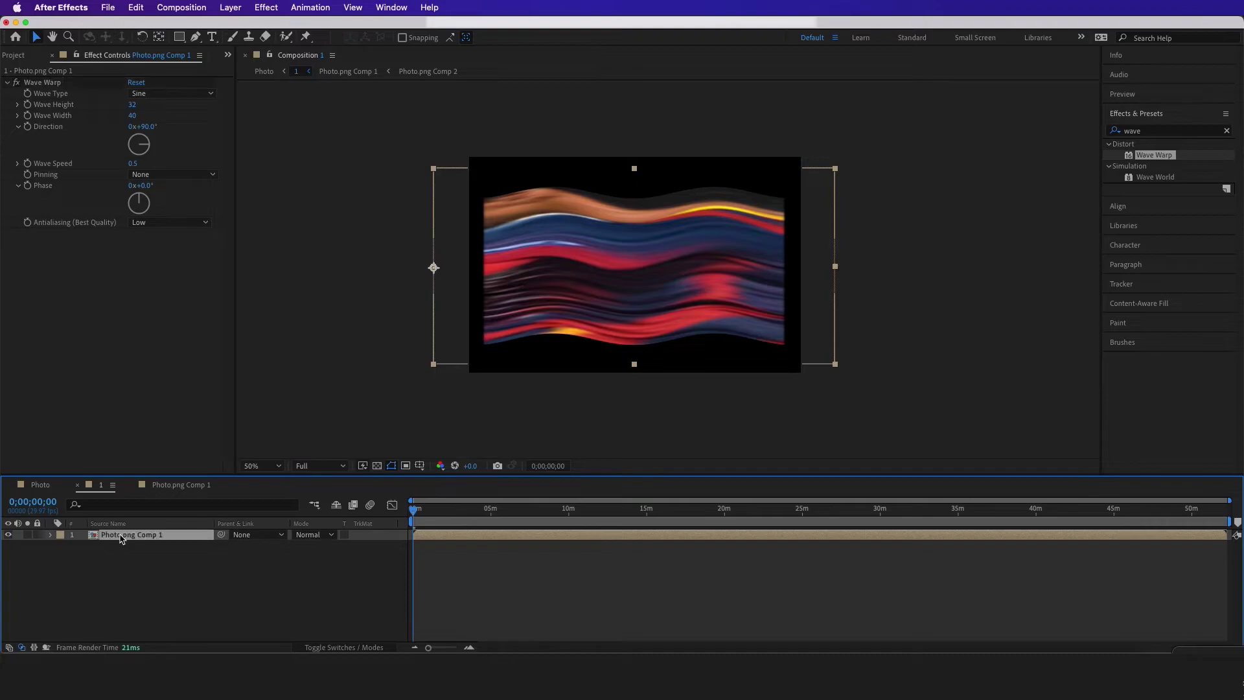
double_click(124, 536)
double_click(123, 537)
click(123, 537)
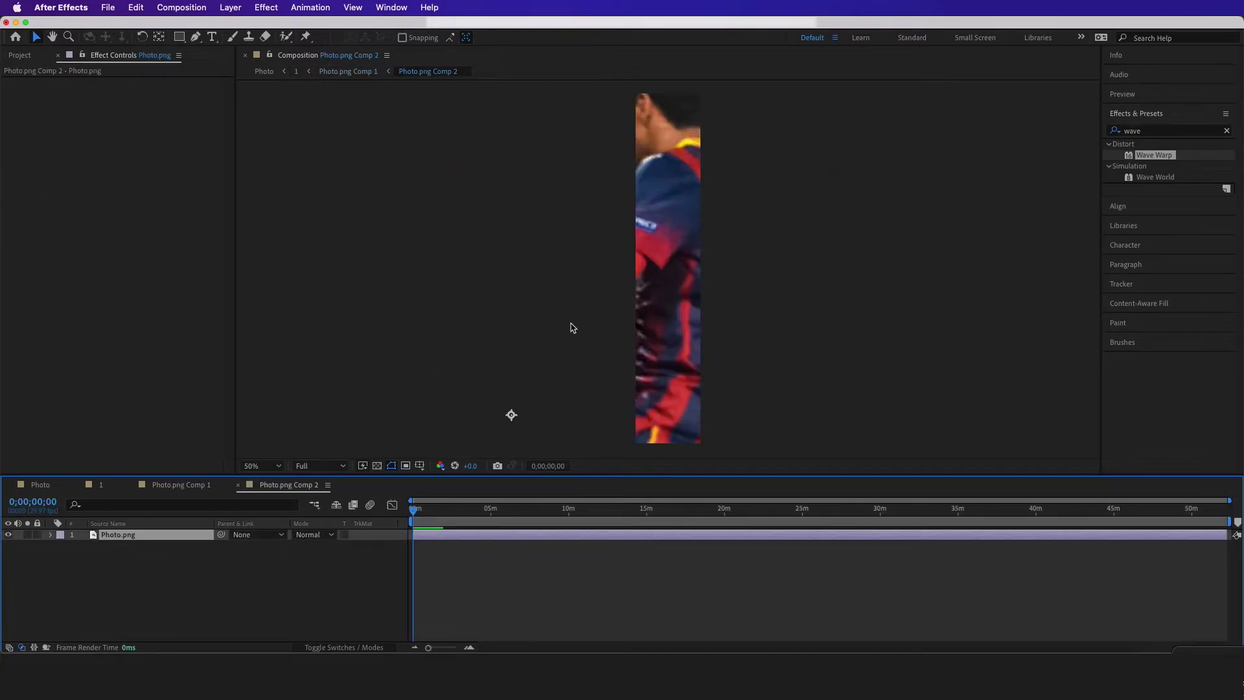
scroll(674, 255, down, 2)
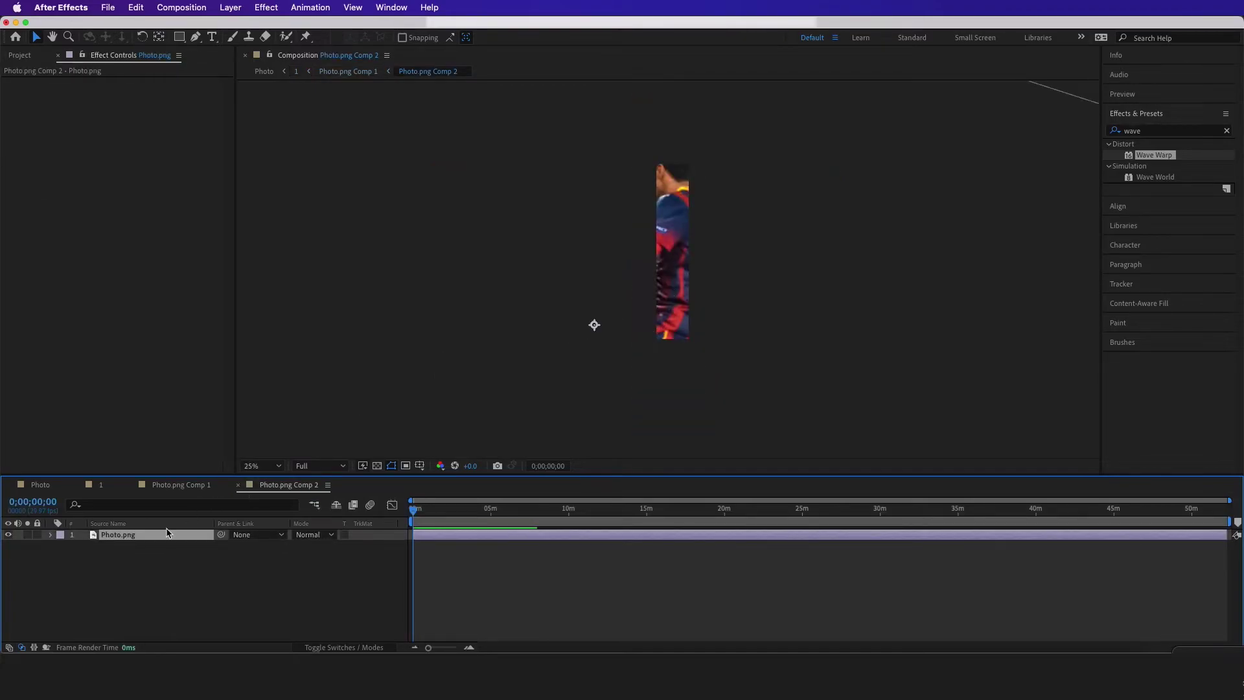
key(ctrl+d)
drag(730, 368, 870, 338)
Play back the Photo composition and inspect up close how the wave trail meets the footballer's boot and head.
click(45, 486)
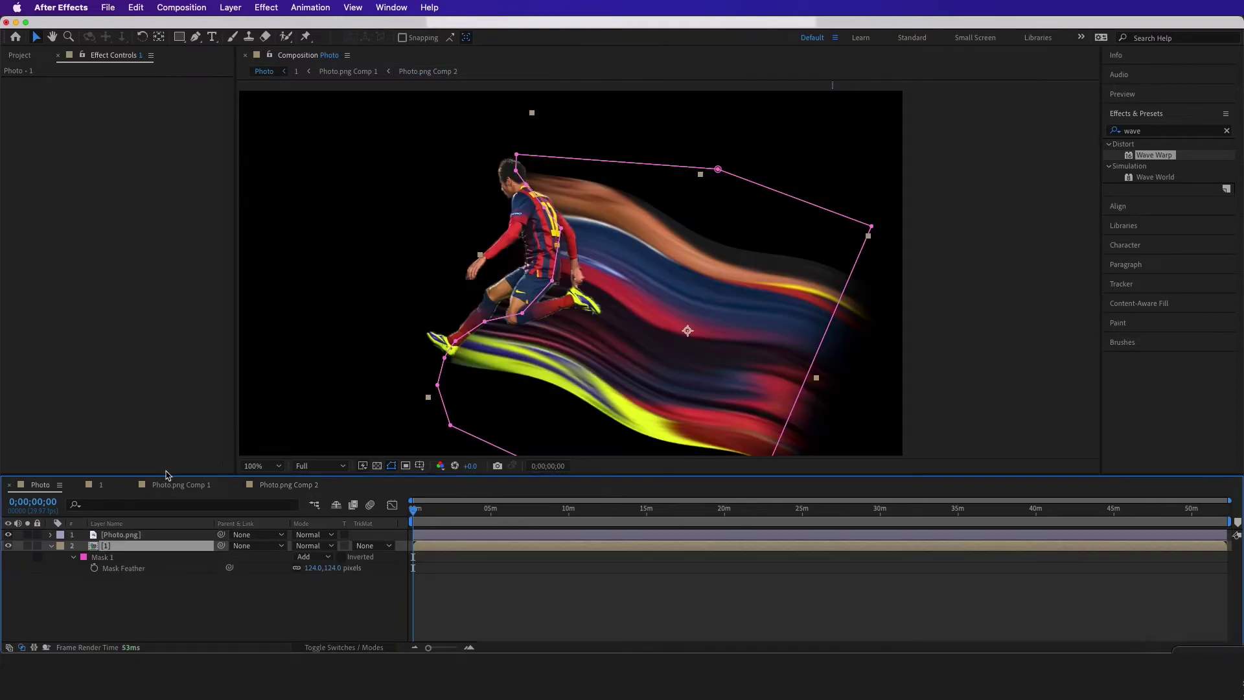
key(space)
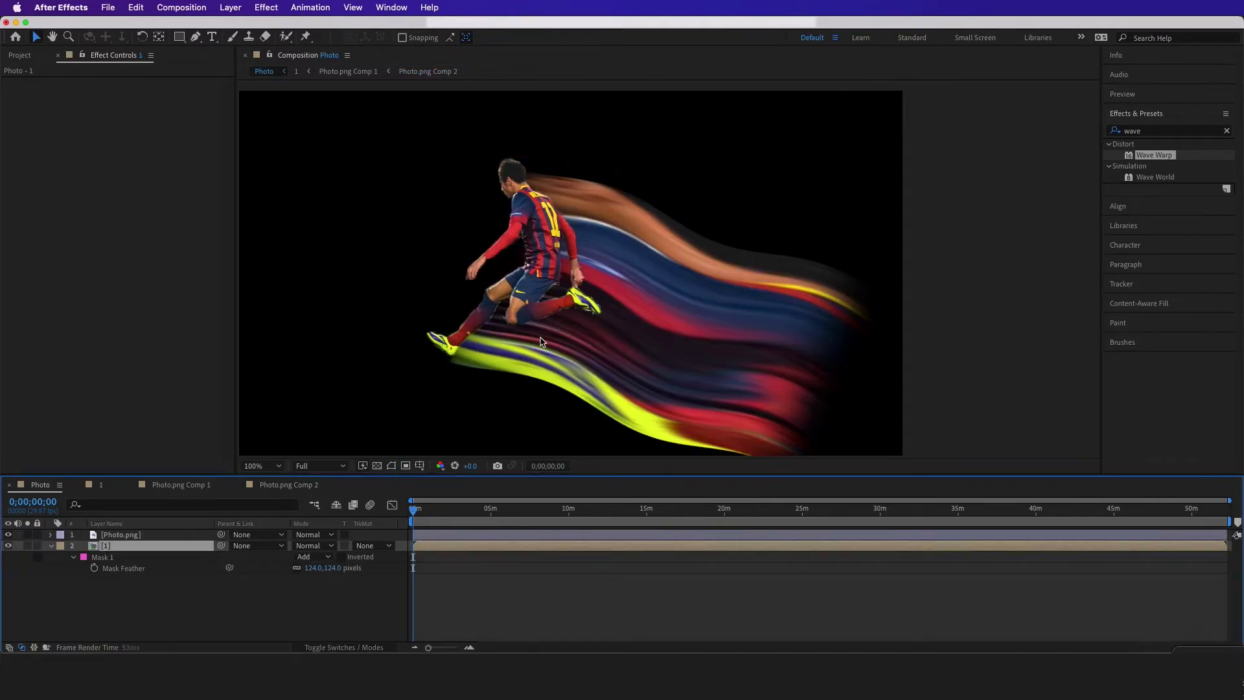
key(space)
scroll(443, 381, up, 1)
drag(434, 512, 391, 515)
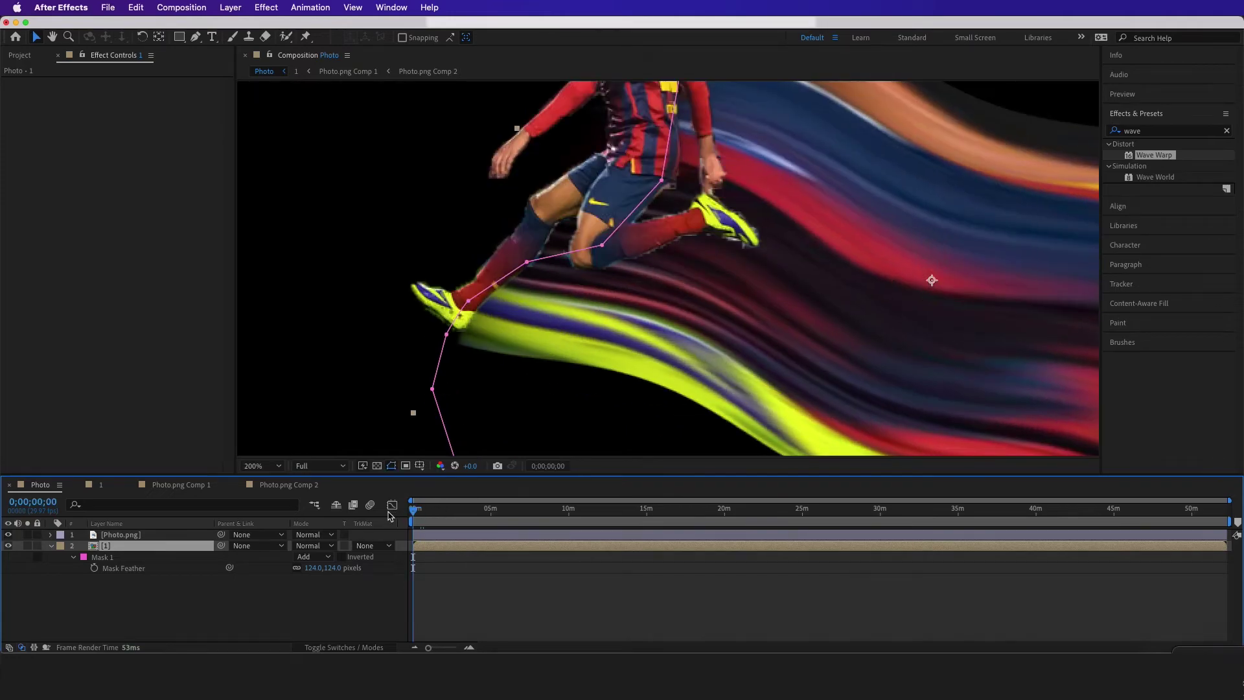
scroll(467, 353, down, 1)
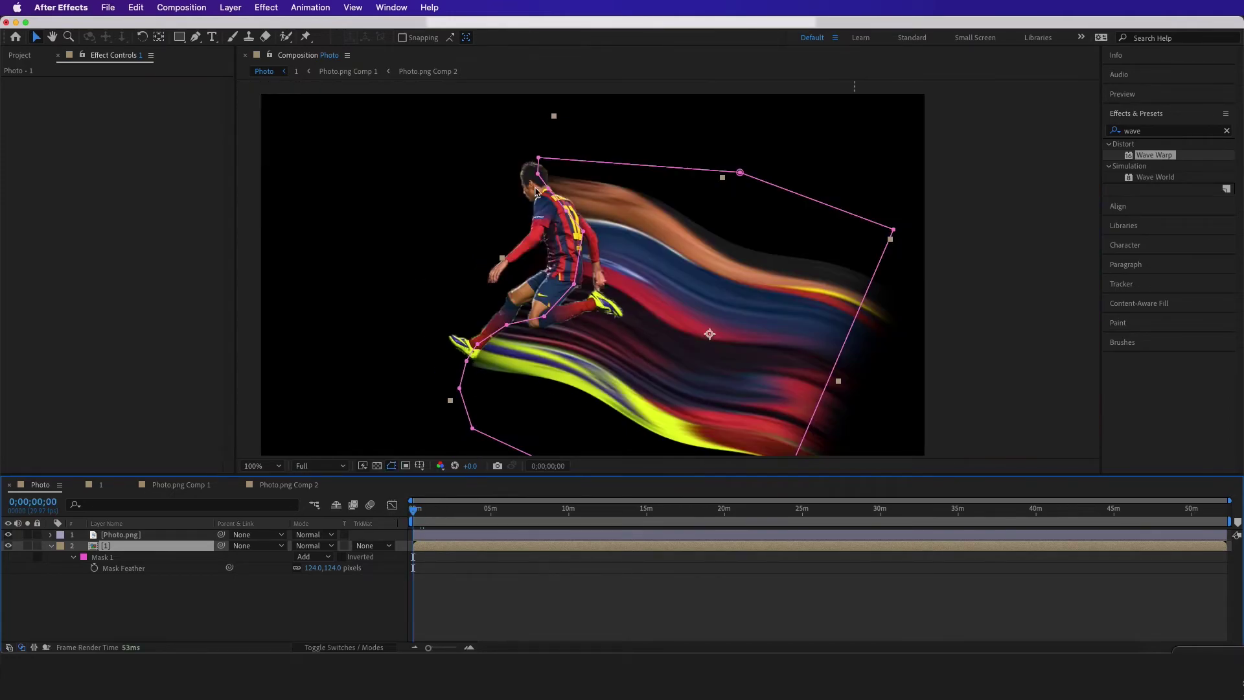
mouse_move(415, 512)
mouse_down()
mouse_move(434, 515)
mouse_move(408, 515)
mouse_up()
Search the effects for "corner" and apply Corner Pin to layer 1.
click(1125, 130)
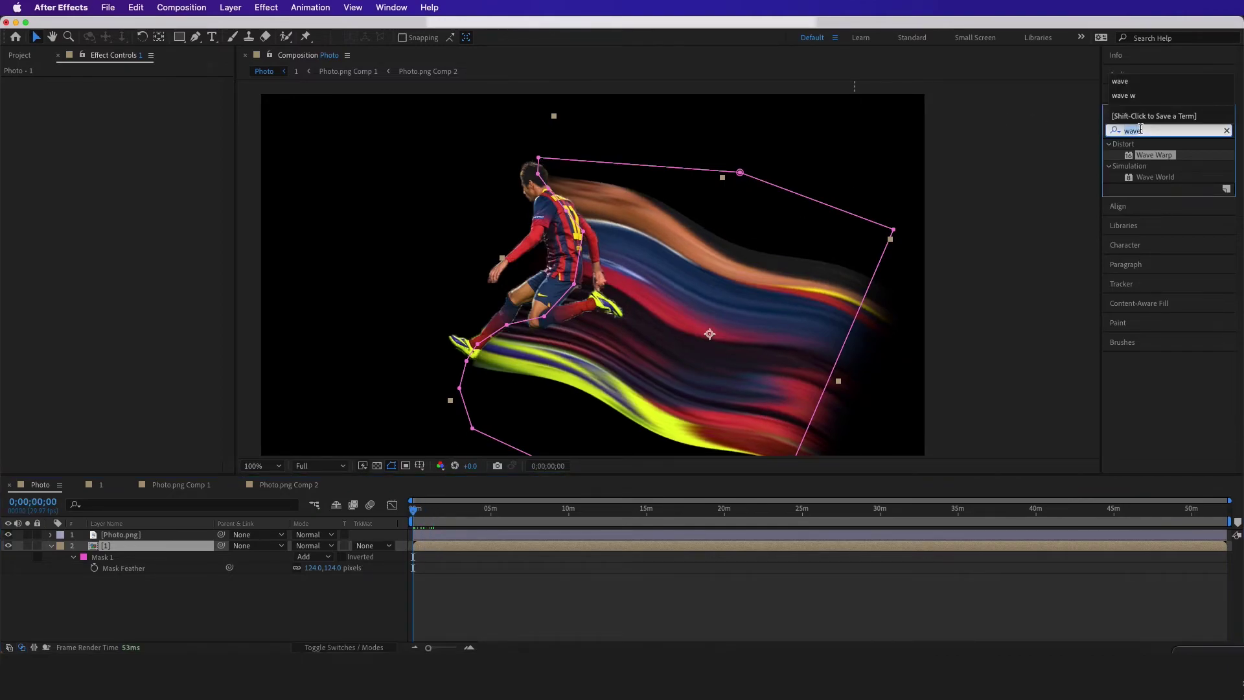
text(corner)
drag(1150, 231, 117, 545)
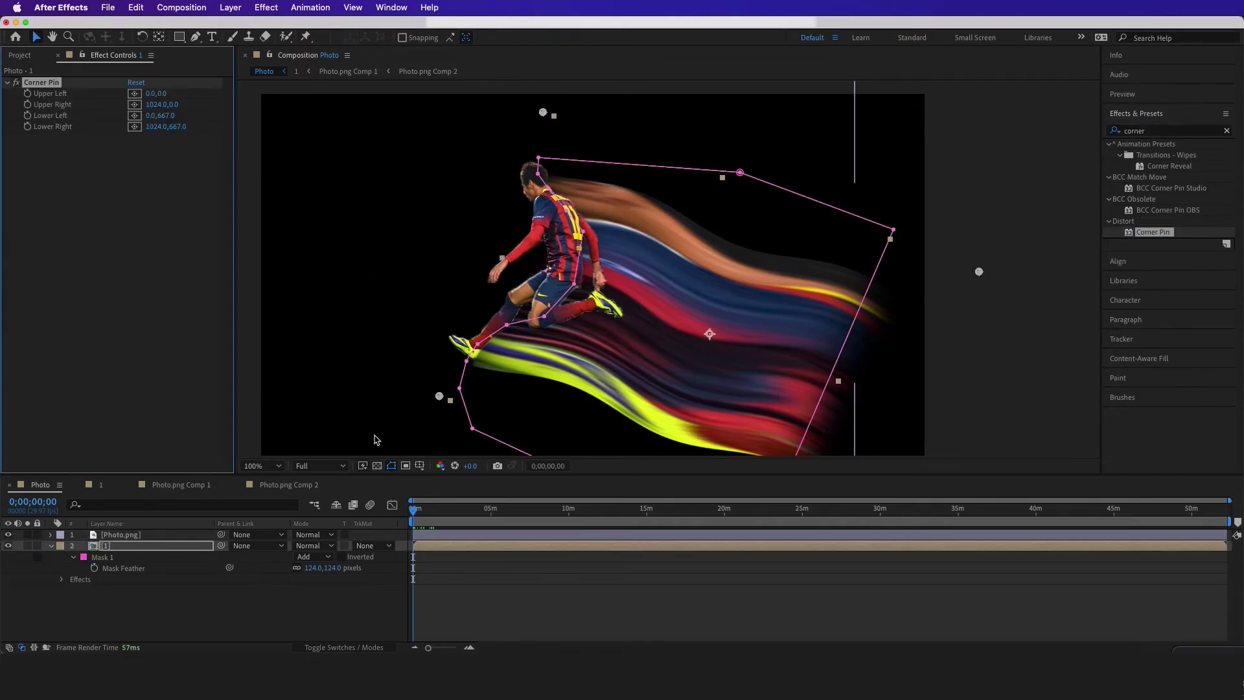
Adjust layer 1's Corner Pin to Lower Left -3.7, 648.6 and Upper Left 2.1, 9.9 to fit the trail to the footballer.
drag(440, 398, 434, 402)
key(super+z)
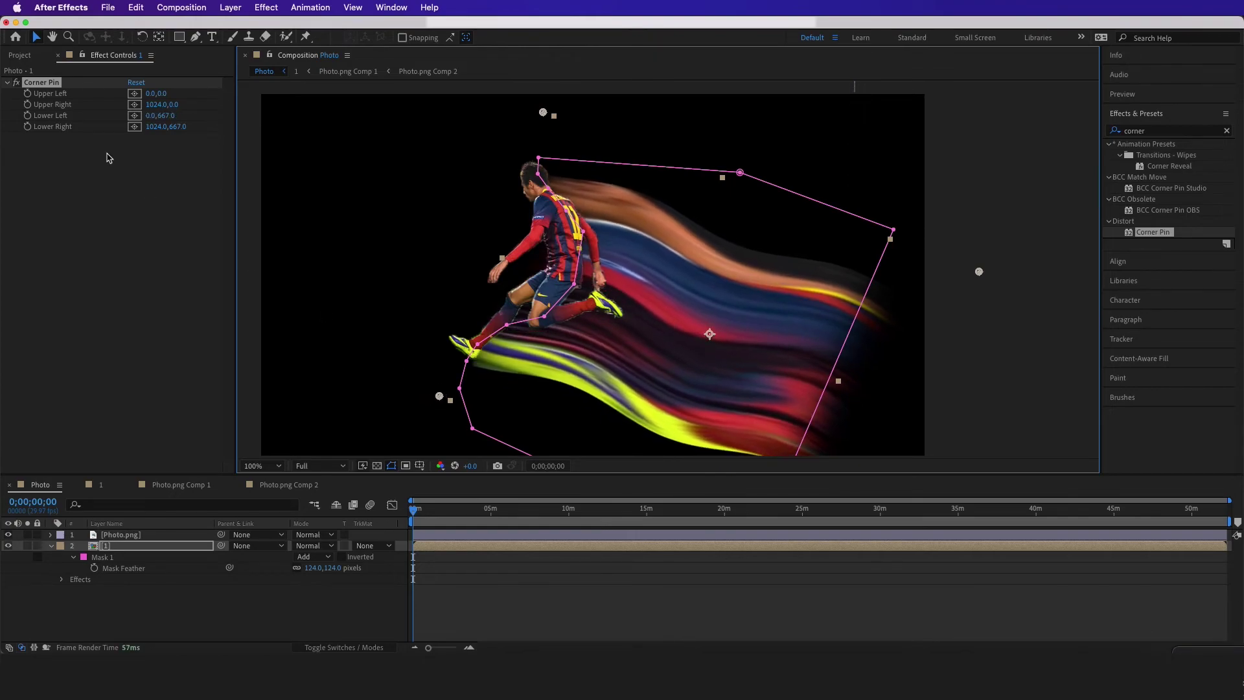
drag(444, 385, 441, 389)
key(super+z)
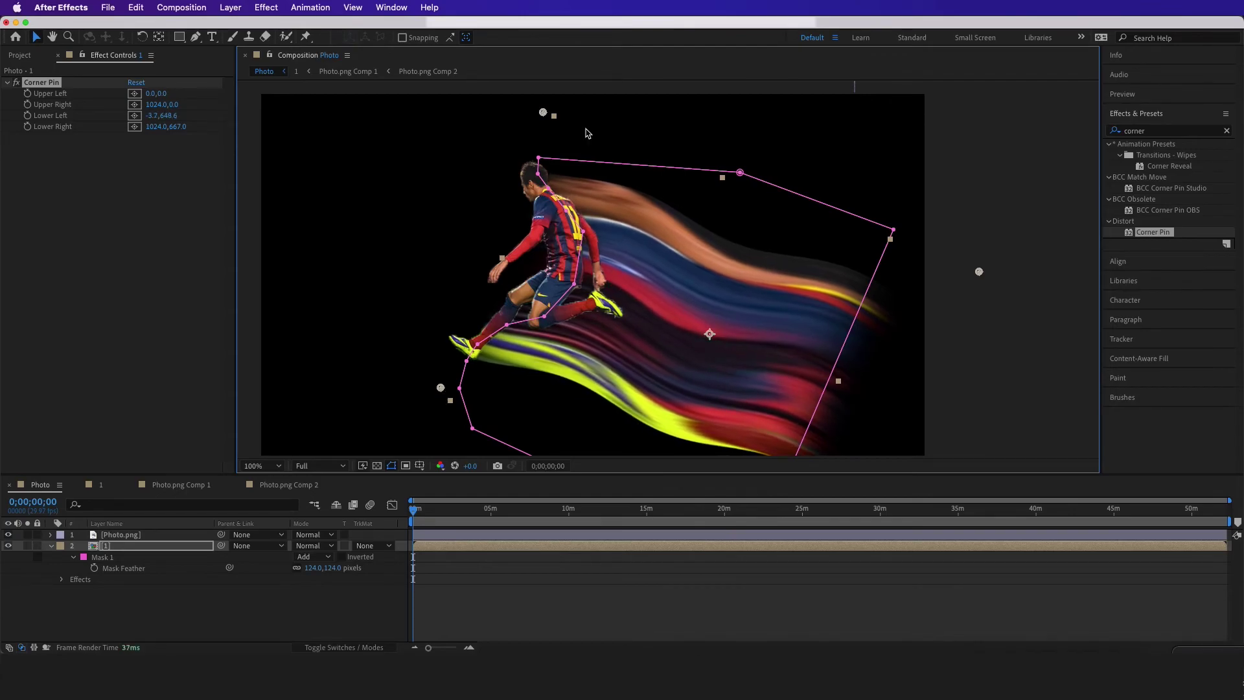
drag(553, 118, 552, 121)
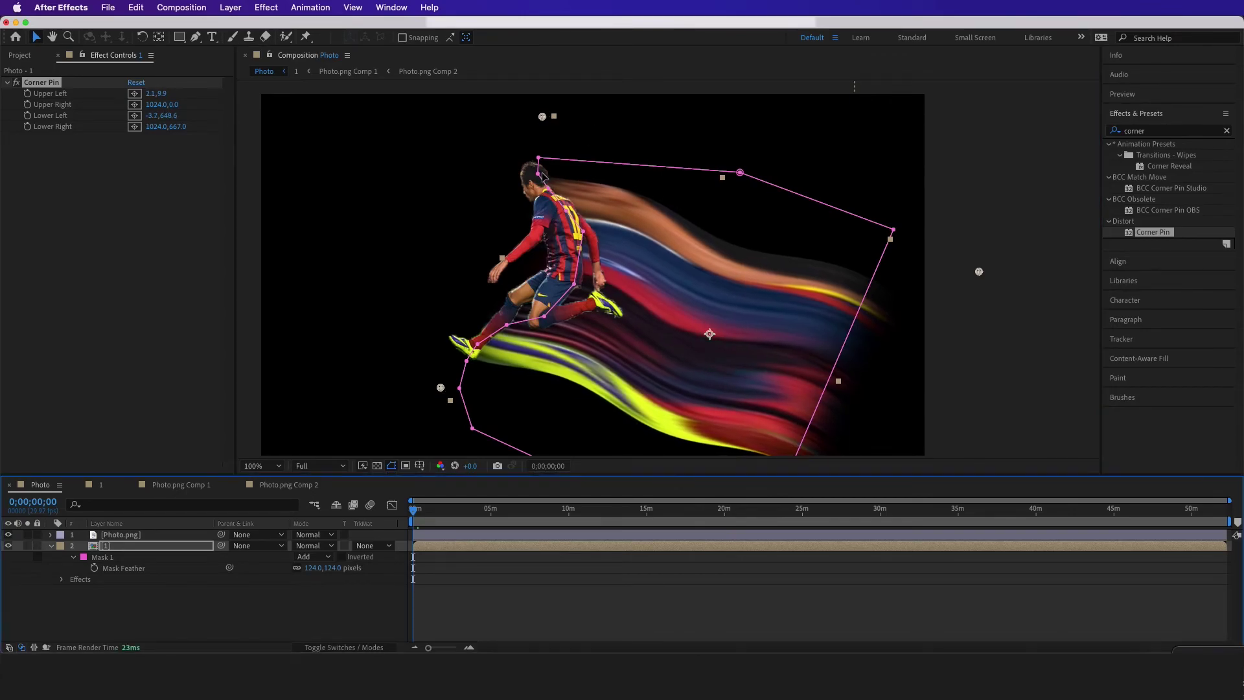
In Photo.png Comp 2, shift the lower Photo.png layer down so the dark hair fills the strip's upper end, and return to the Photo composition.
double_click(128, 549)
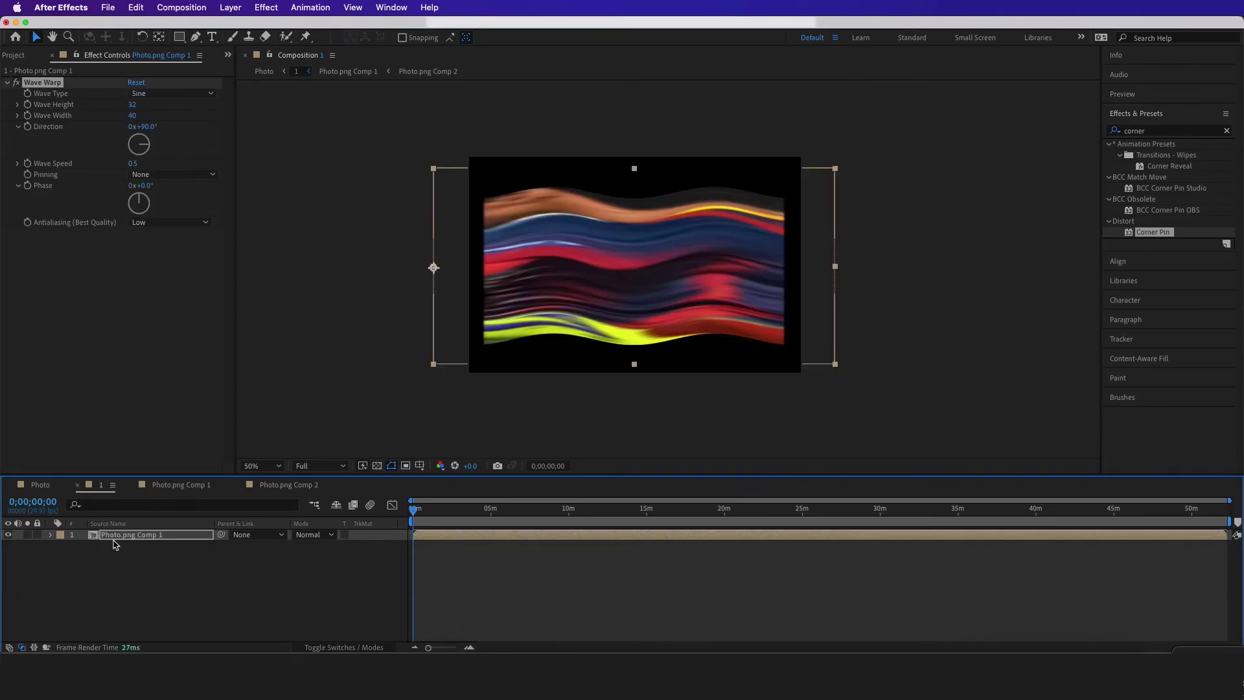
double_click(114, 536)
double_click(114, 536)
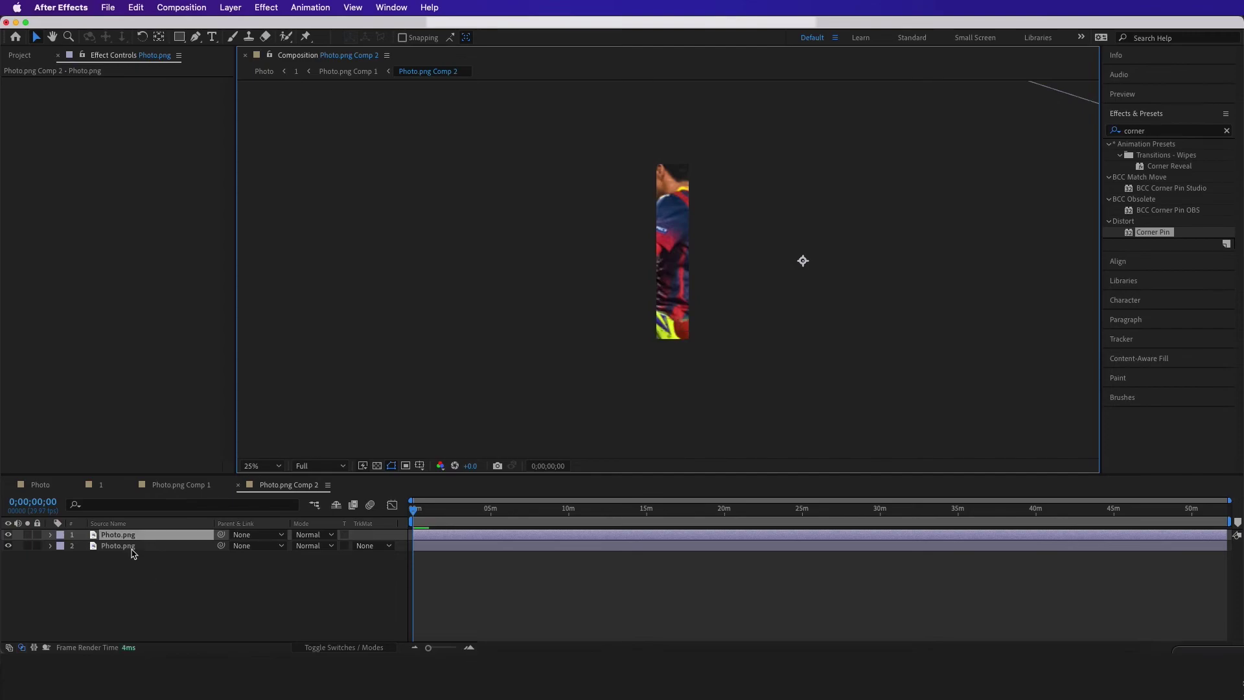
click(129, 546)
drag(730, 182, 713, 197)
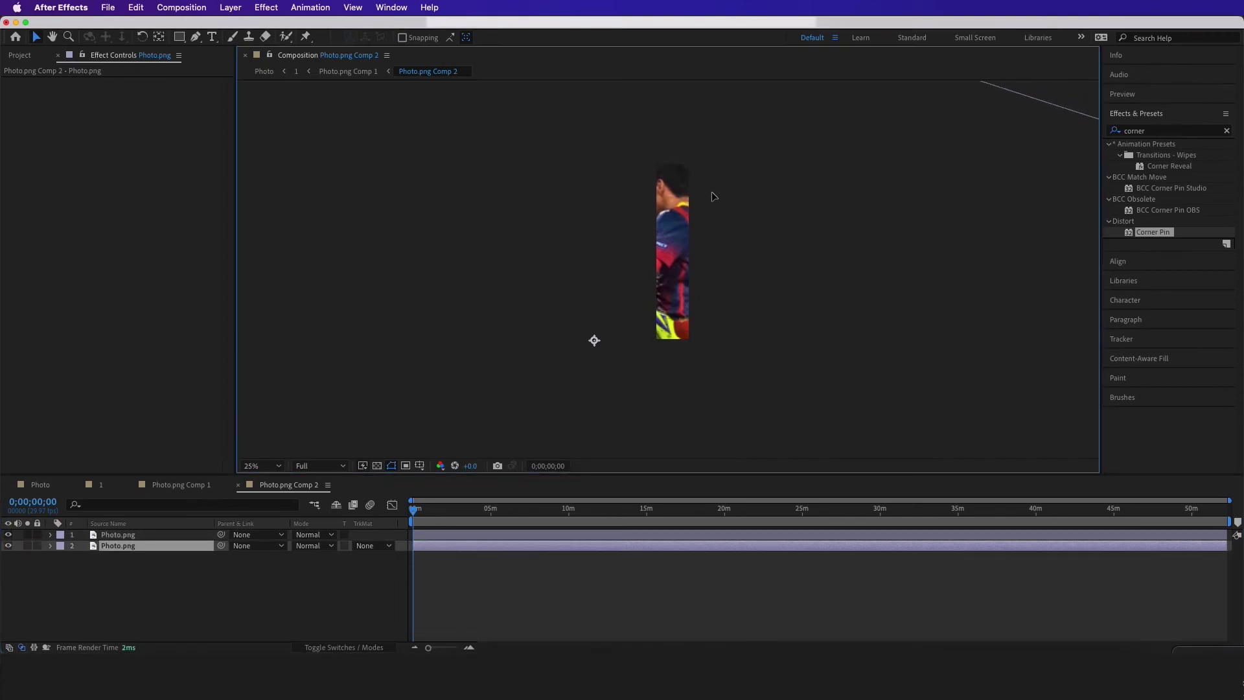
click(57, 484)
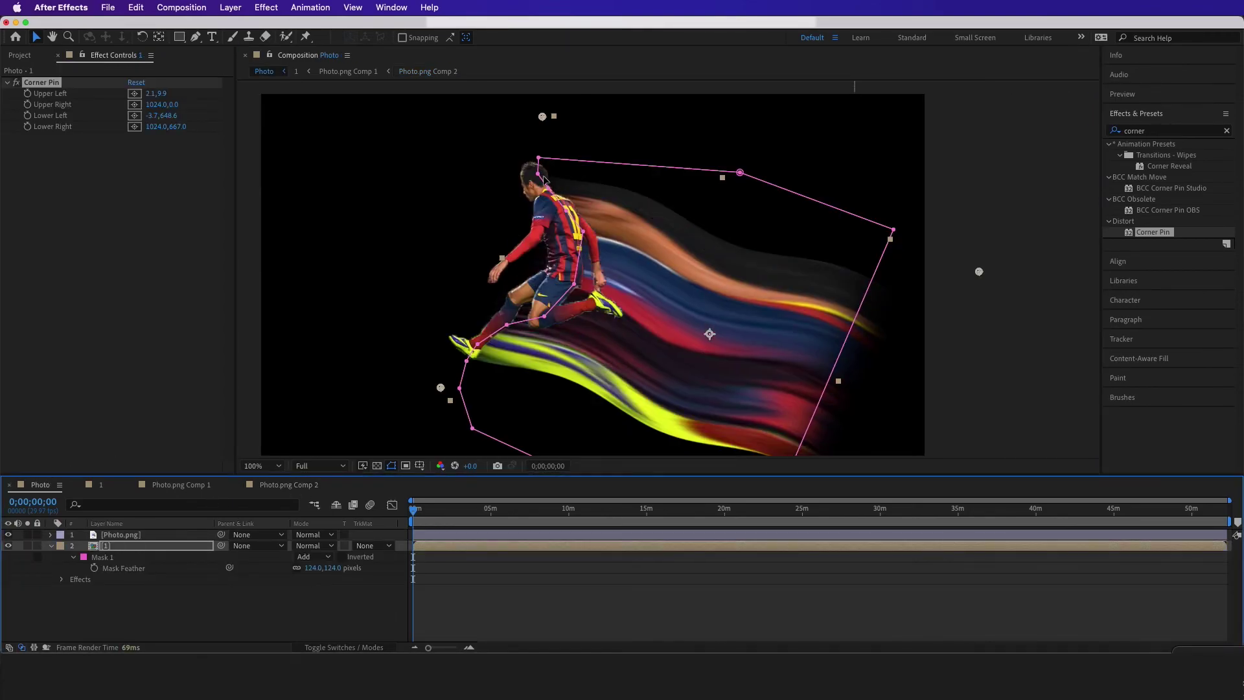
Add a medium red solid of 1024 x 667 px to the Photo composition.
right_click(256, 616)
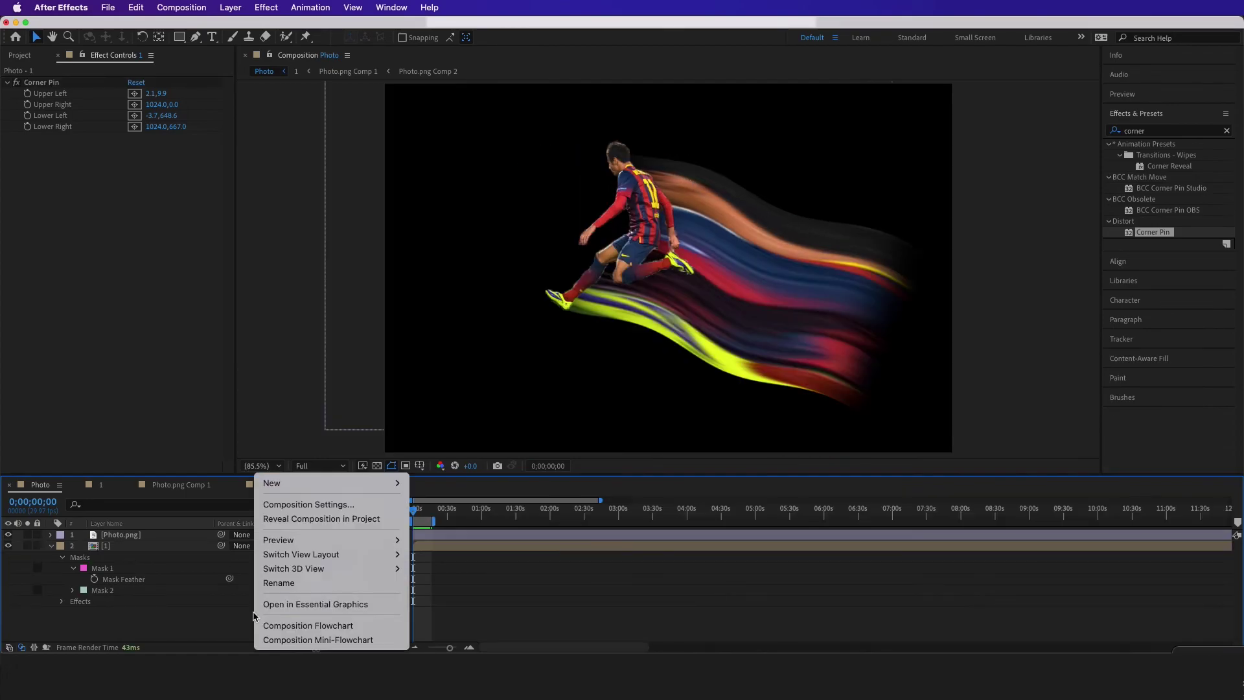
mouse_move(324, 483)
click(428, 520)
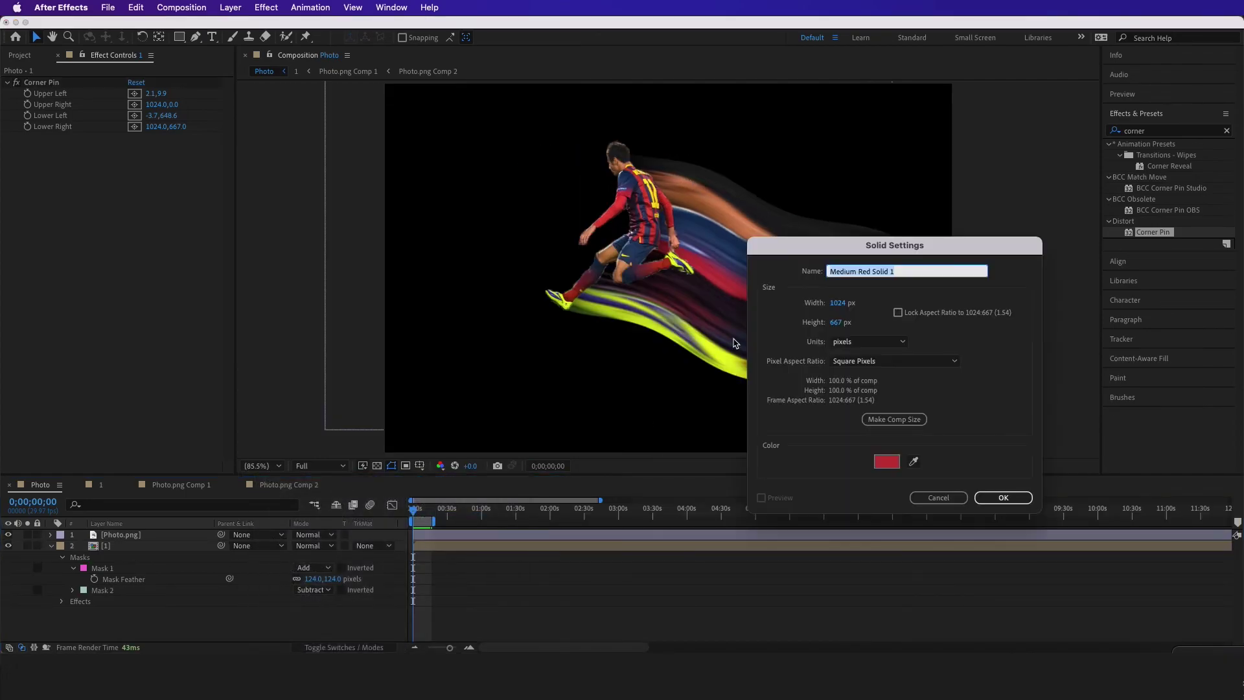
click(995, 497)
Search the effects for "grad" and apply a gradient effect to the red solid.
click(1180, 133)
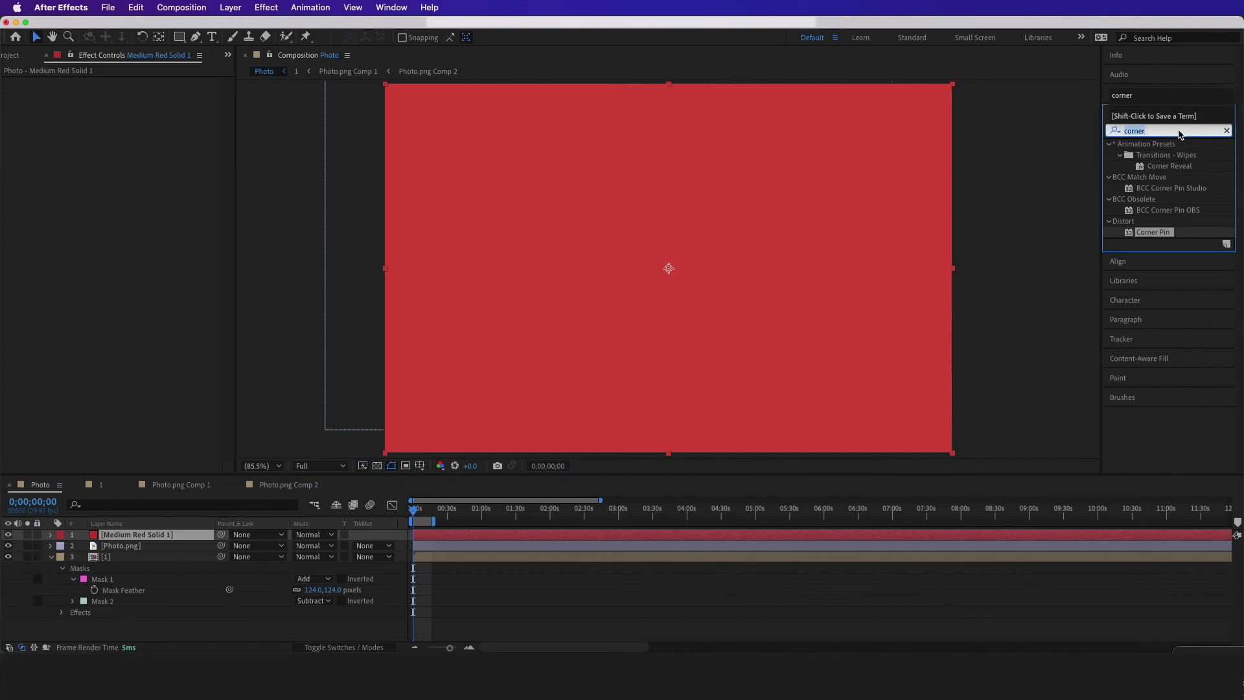
text(grad)
drag(1171, 254, 697, 259)
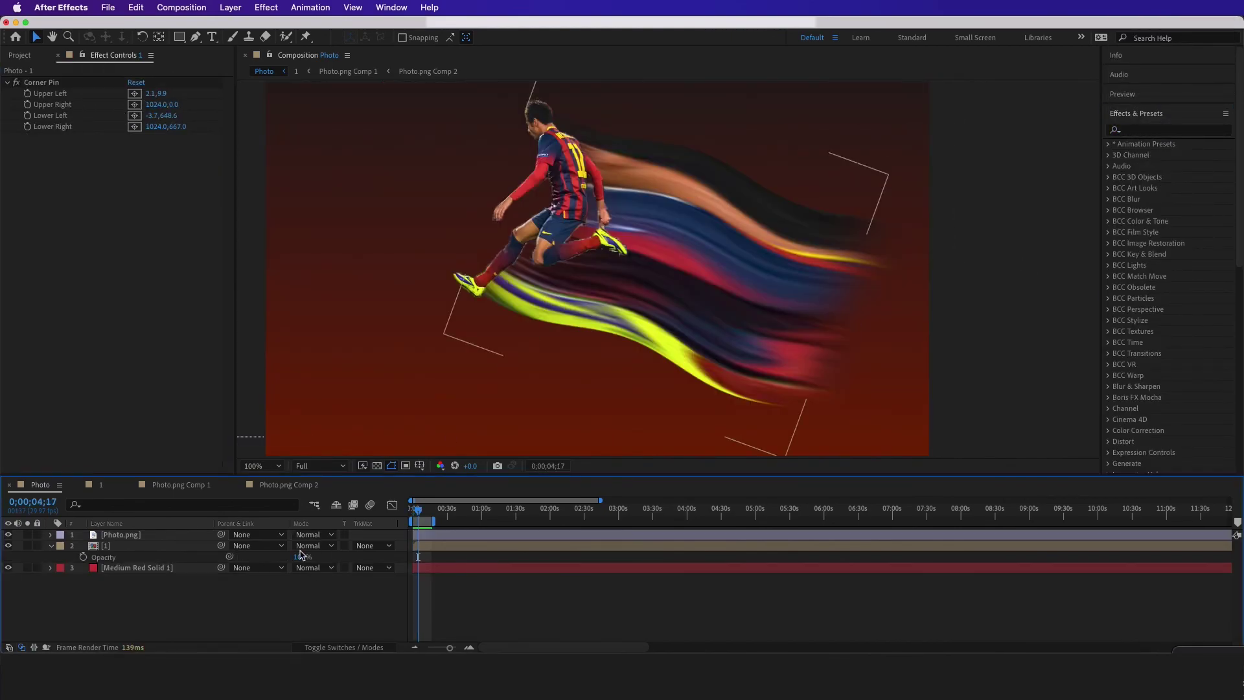
Set the opacity of the wave trail layer 1 to 50%.
text(50)
key(Return)
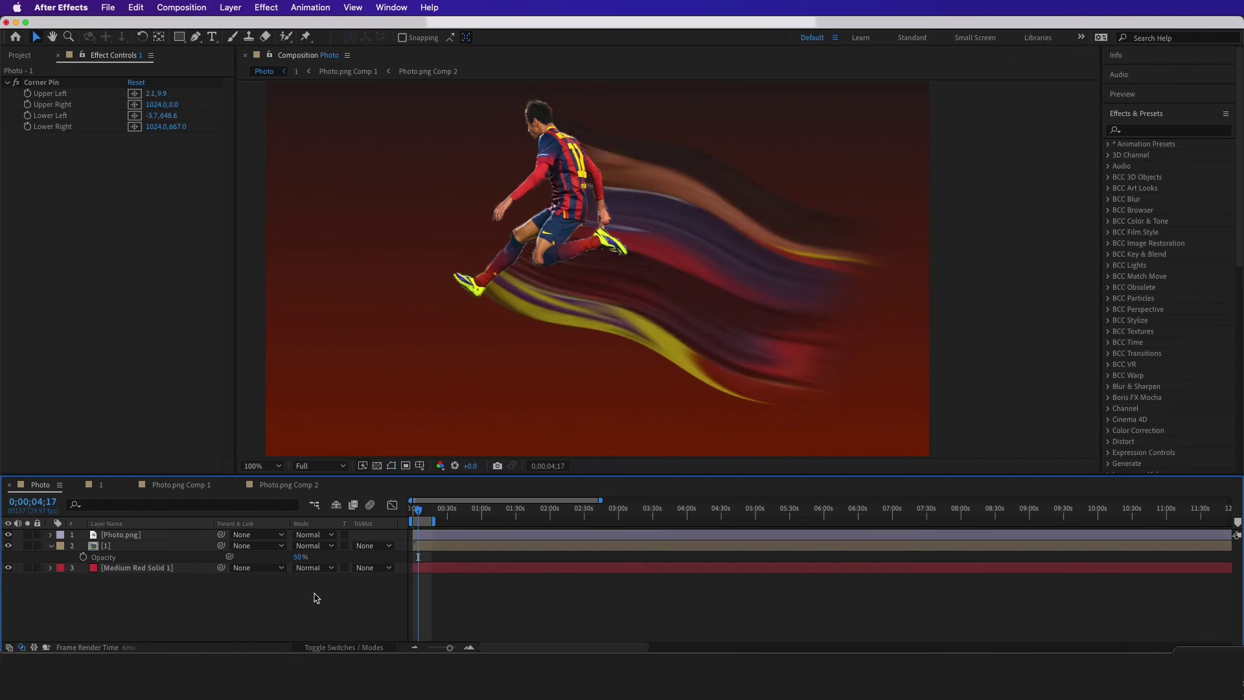